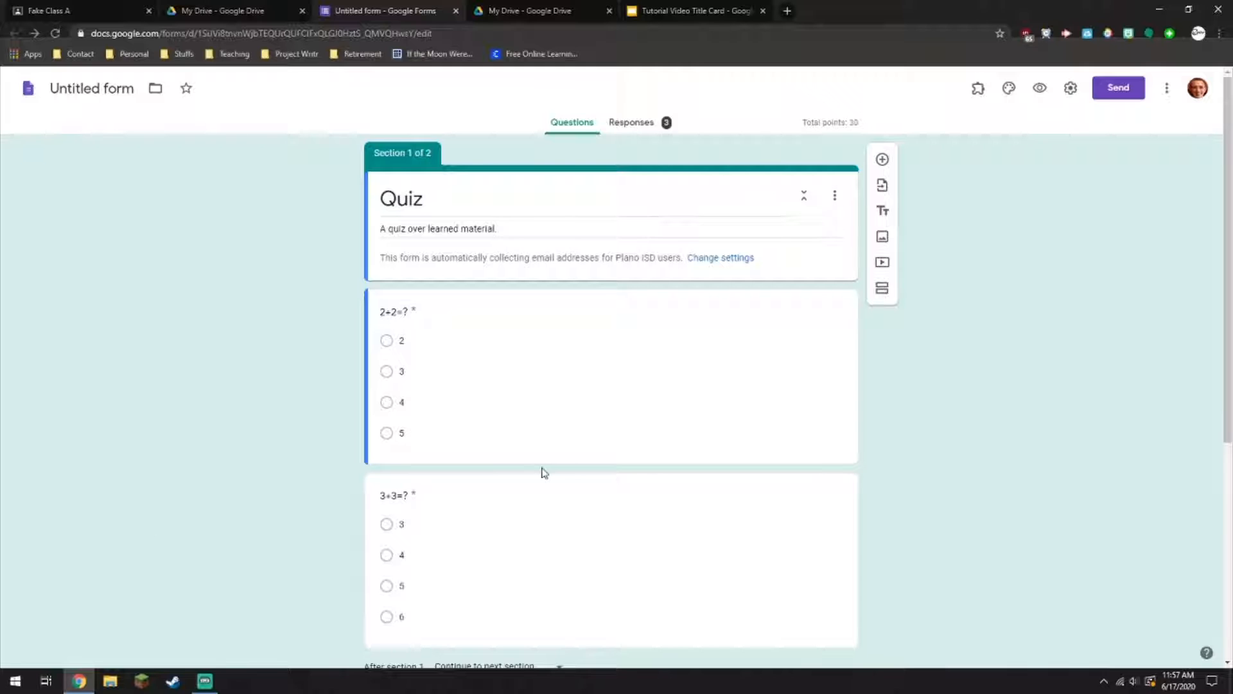
# Look through the quiz's link and email sending options, and open the settings for adding collaborators.
pyautogui.scroll(-6, 553, 546)
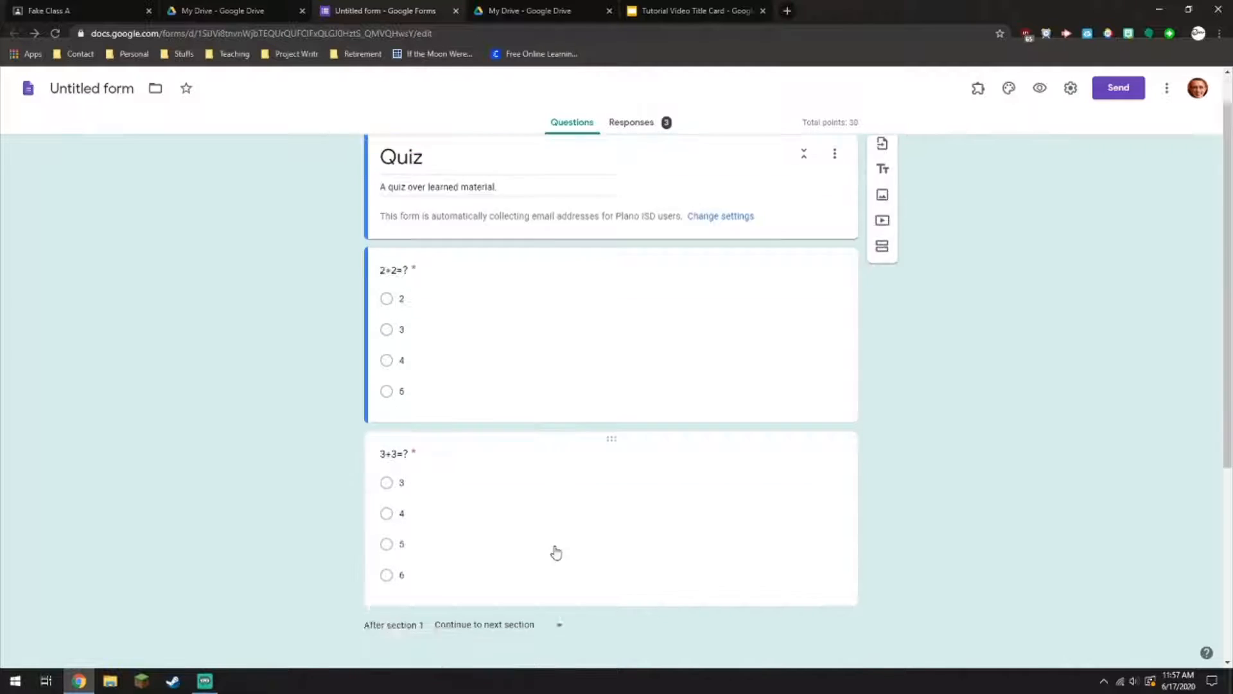
pyautogui.scroll(4, 553, 546)
pyautogui.scroll(-2, 371, 535)
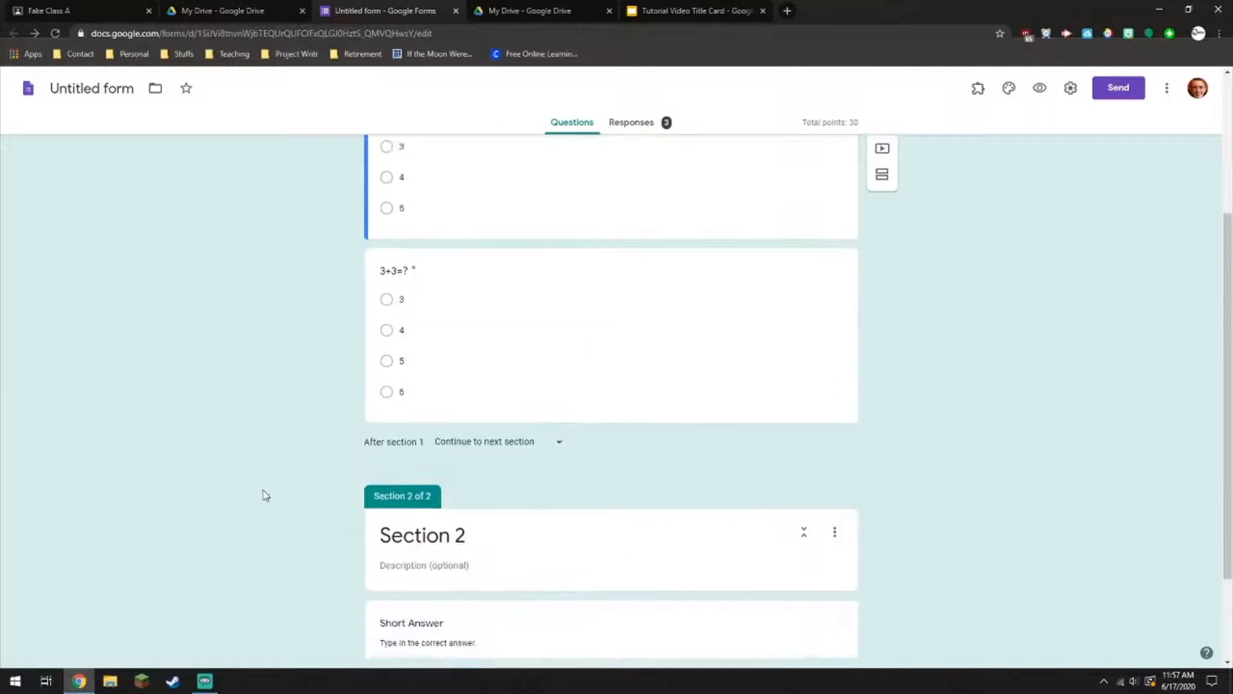
pyautogui.scroll(4, 270, 514)
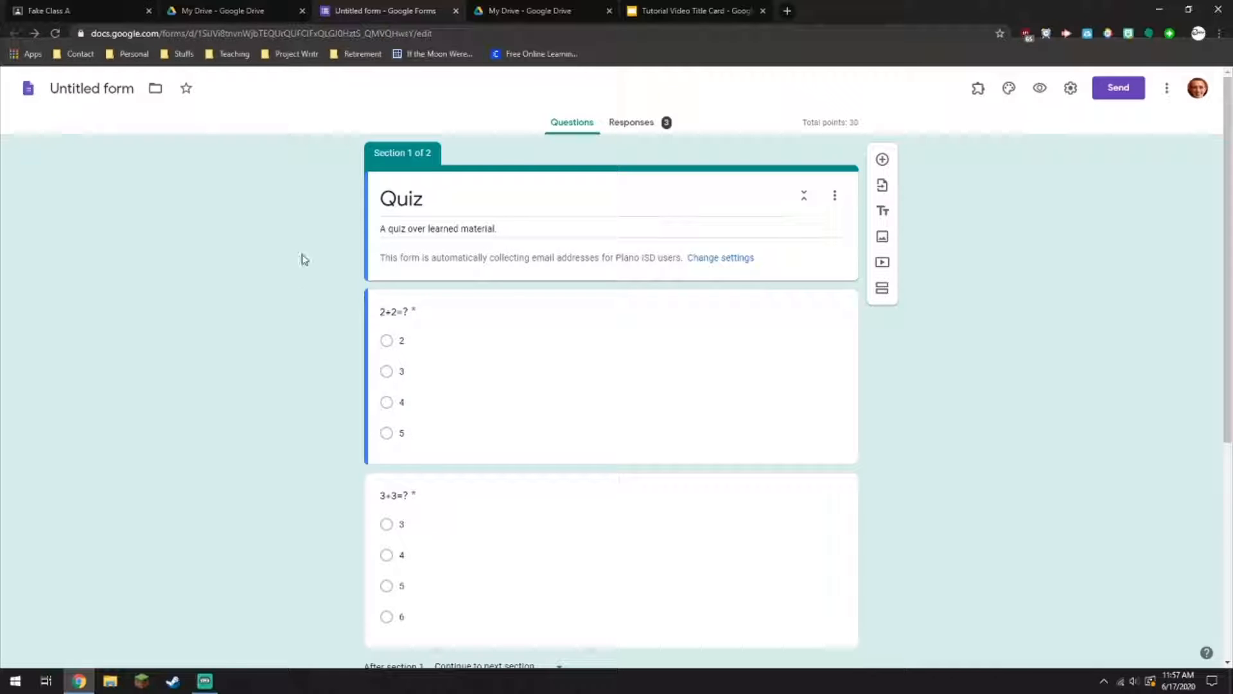
pyautogui.click(1118, 97)
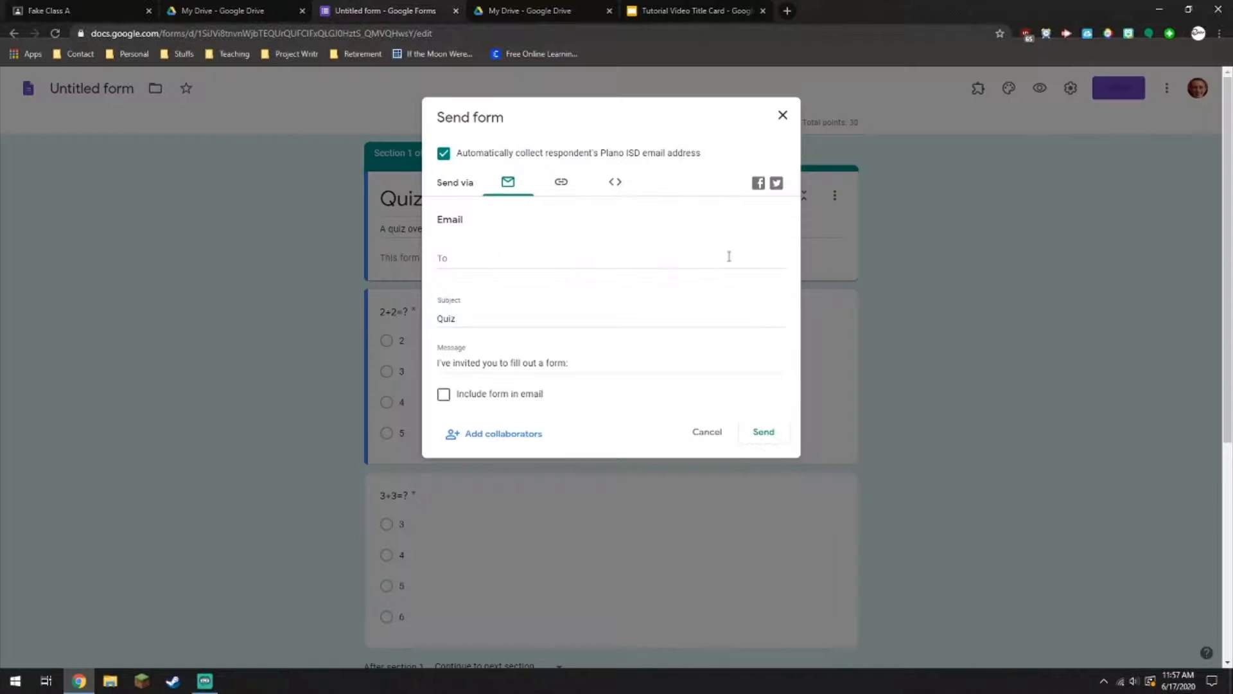
pyautogui.click(562, 184)
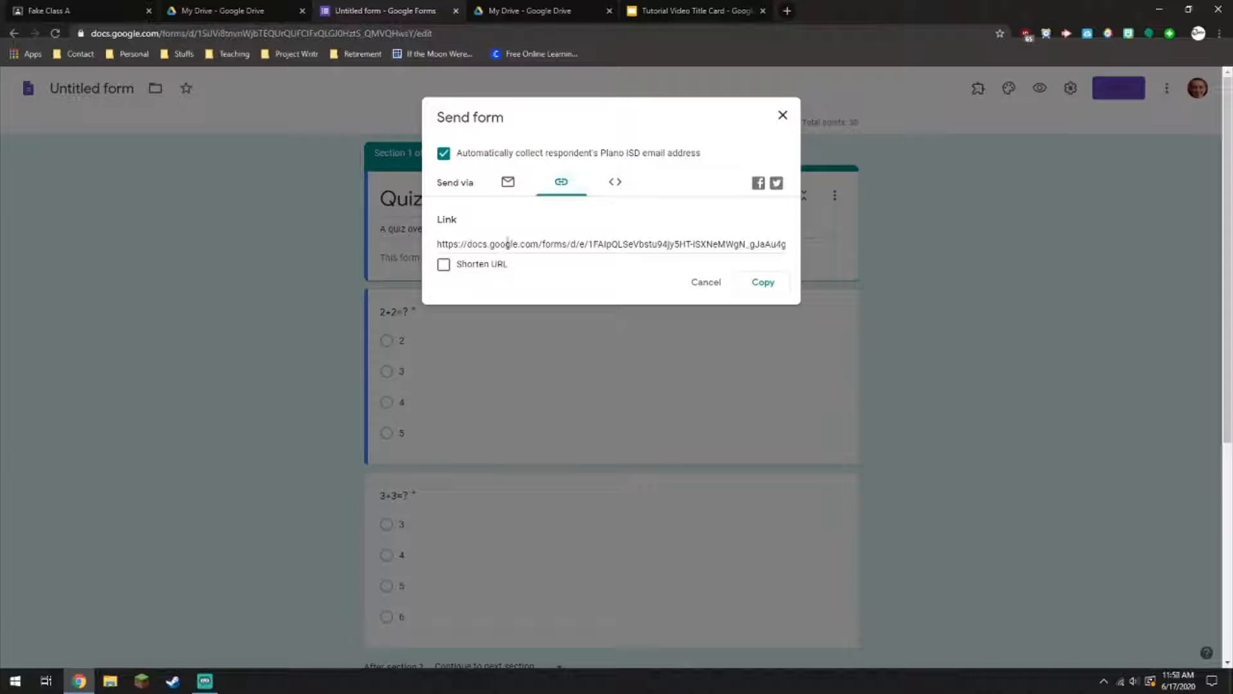
pyautogui.click(508, 184)
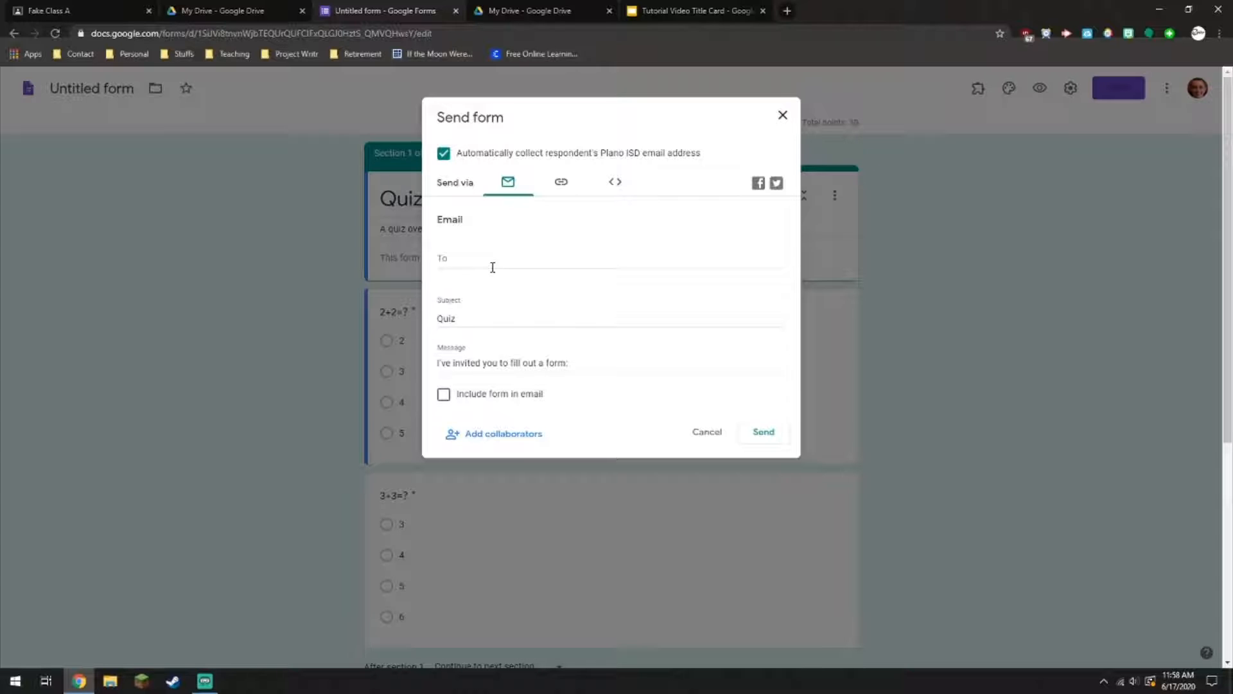
pyautogui.click(503, 437)
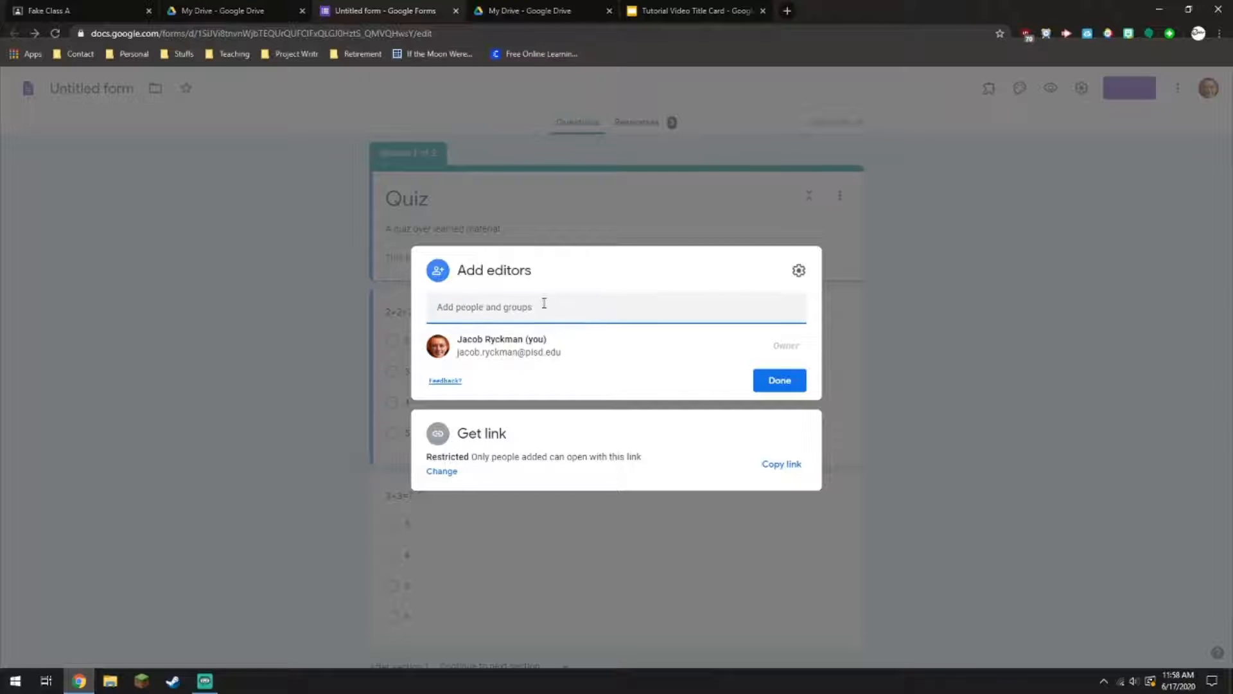
pyautogui.write('testing')
pyautogui.press('BackSpace')
pyautogui.press('BackSpace')
pyautogui.press('BackSpace')
pyautogui.press('BackSpace')
pyautogui.press('BackSpace')
pyautogui.press('BackSpace')
pyautogui.press('BackSpace')
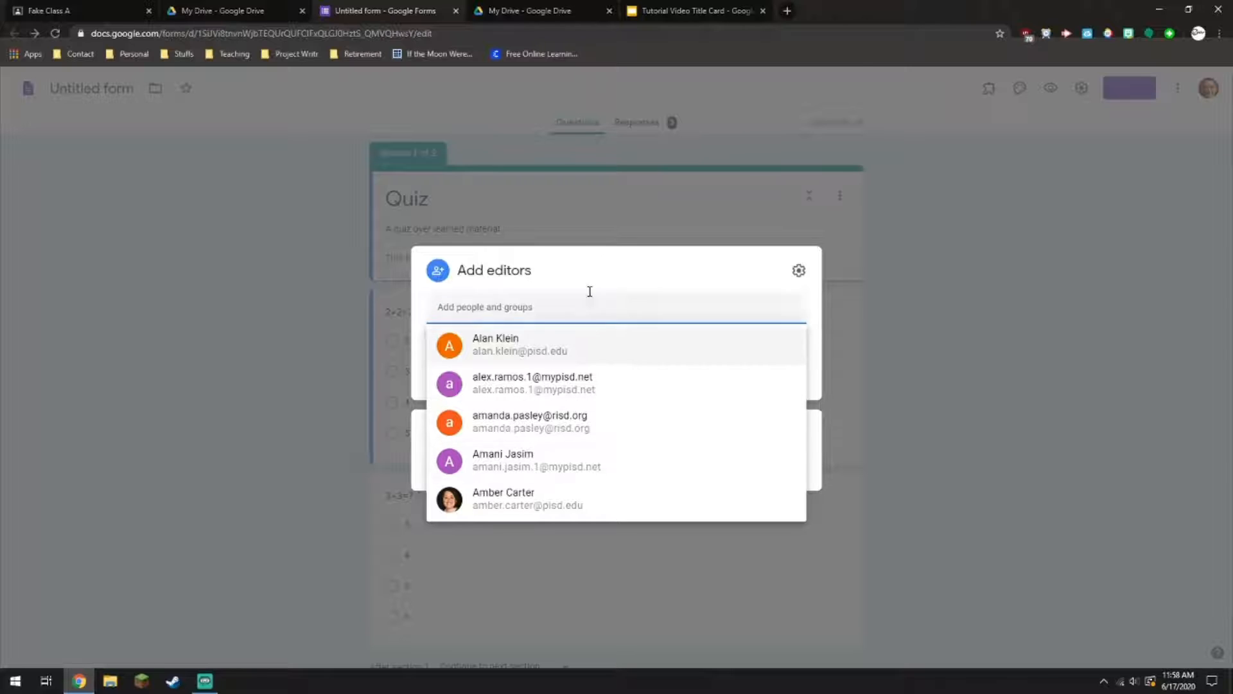
pyautogui.click(607, 271)
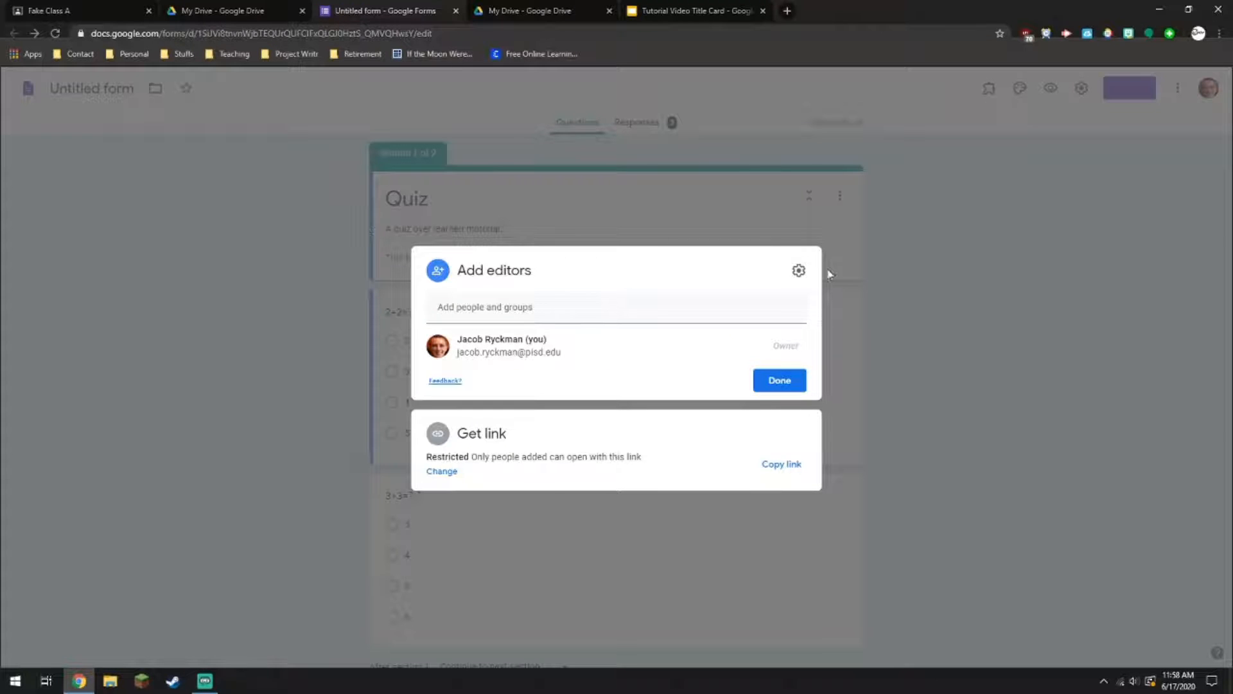
# Check the permission options for editors and viewers, and set the form's link access to Plano ISD.
pyautogui.click(798, 271)
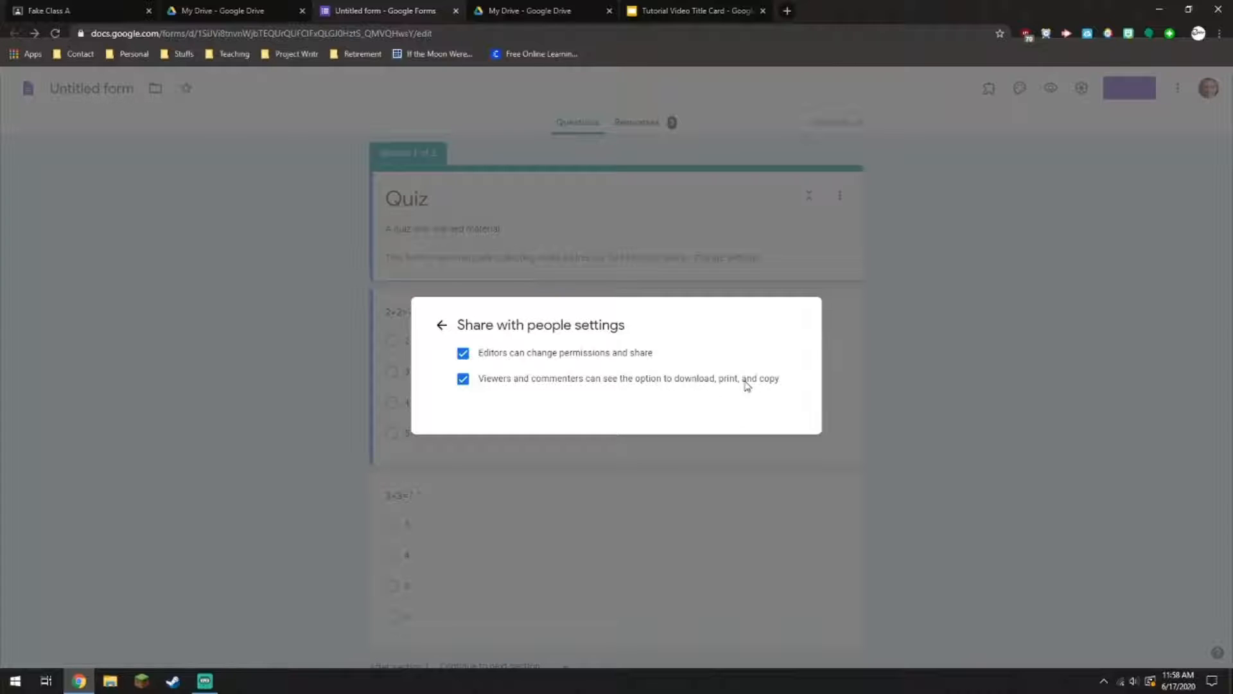
pyautogui.click(441, 326)
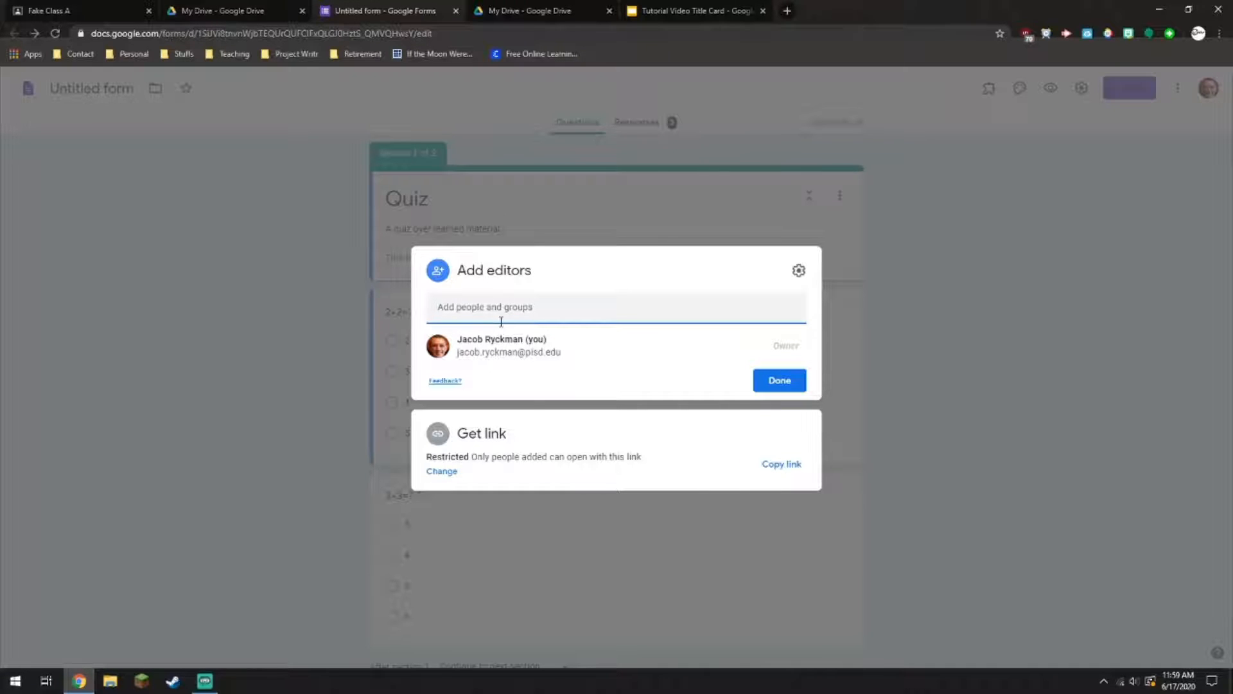
pyautogui.click(447, 471)
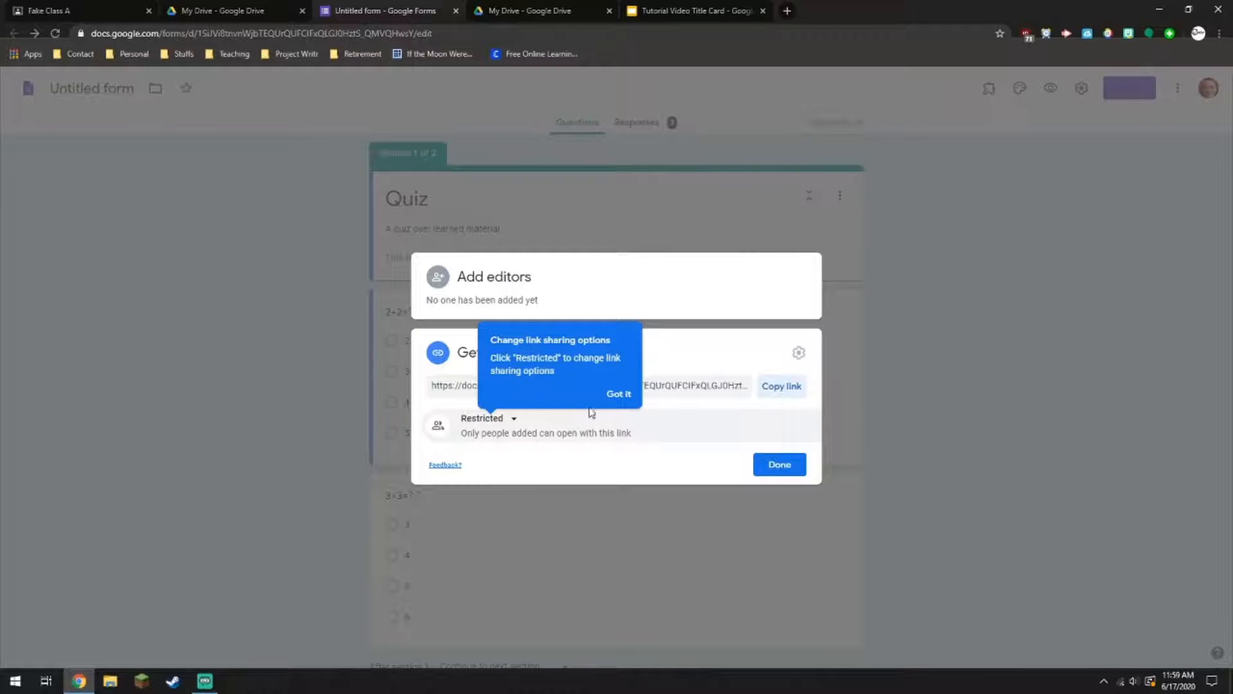
pyautogui.click(618, 393)
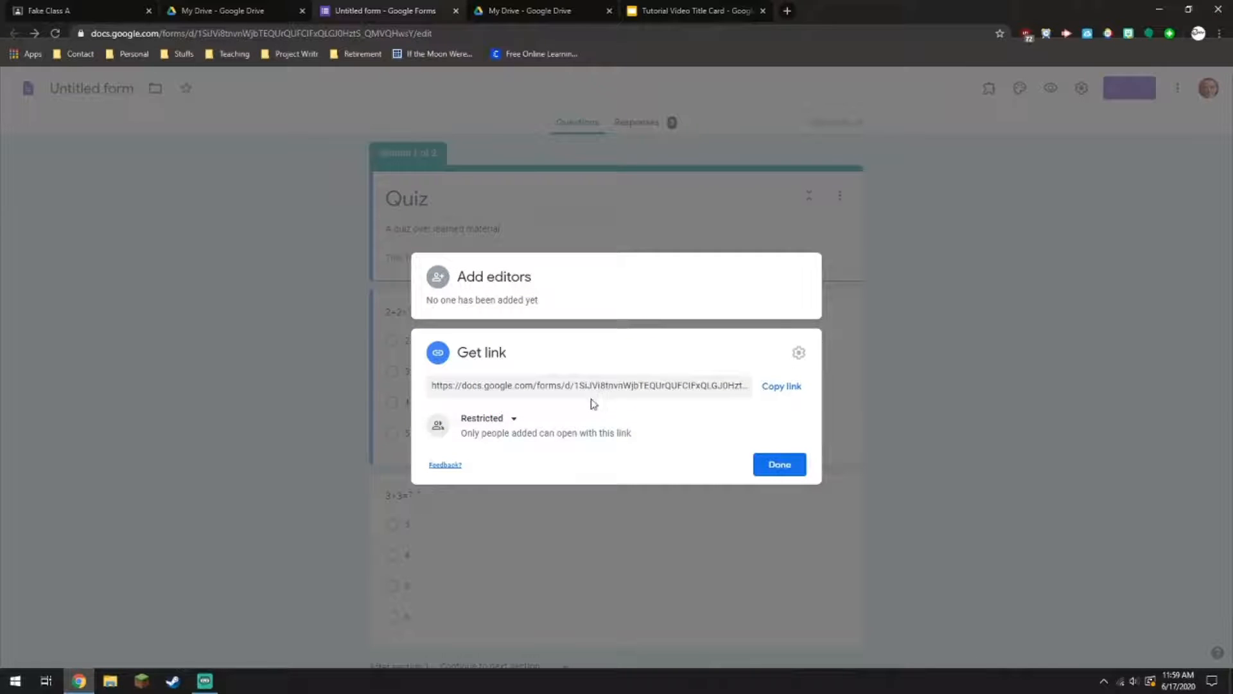
pyautogui.click(513, 420)
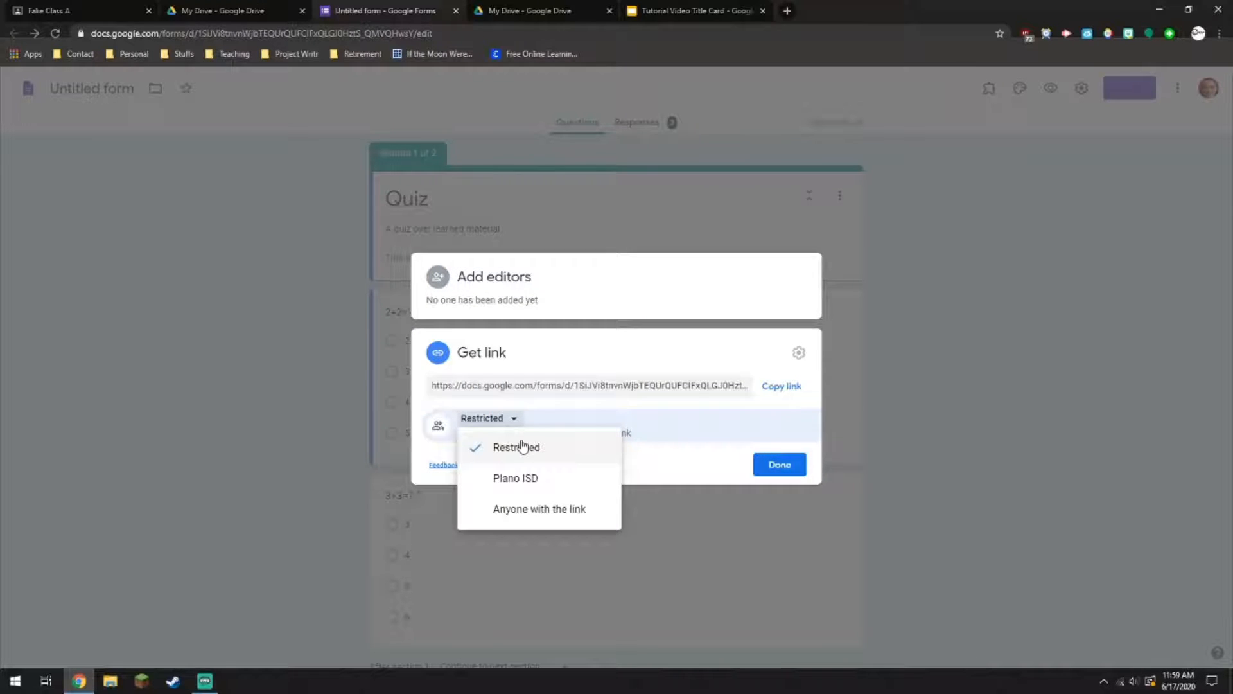
pyautogui.click(517, 481)
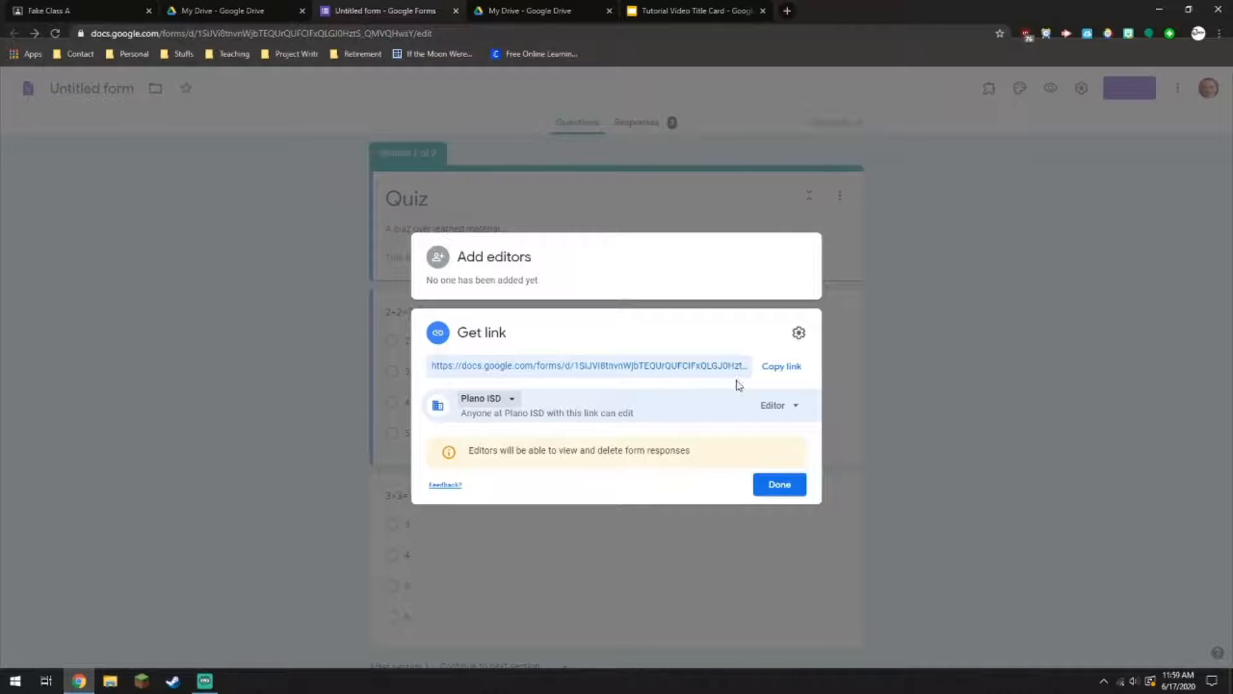
# View the link's Plano ISD search option and try a Google Drive search for "quiz" before returning to the form's sharing settings.
pyautogui.click(800, 333)
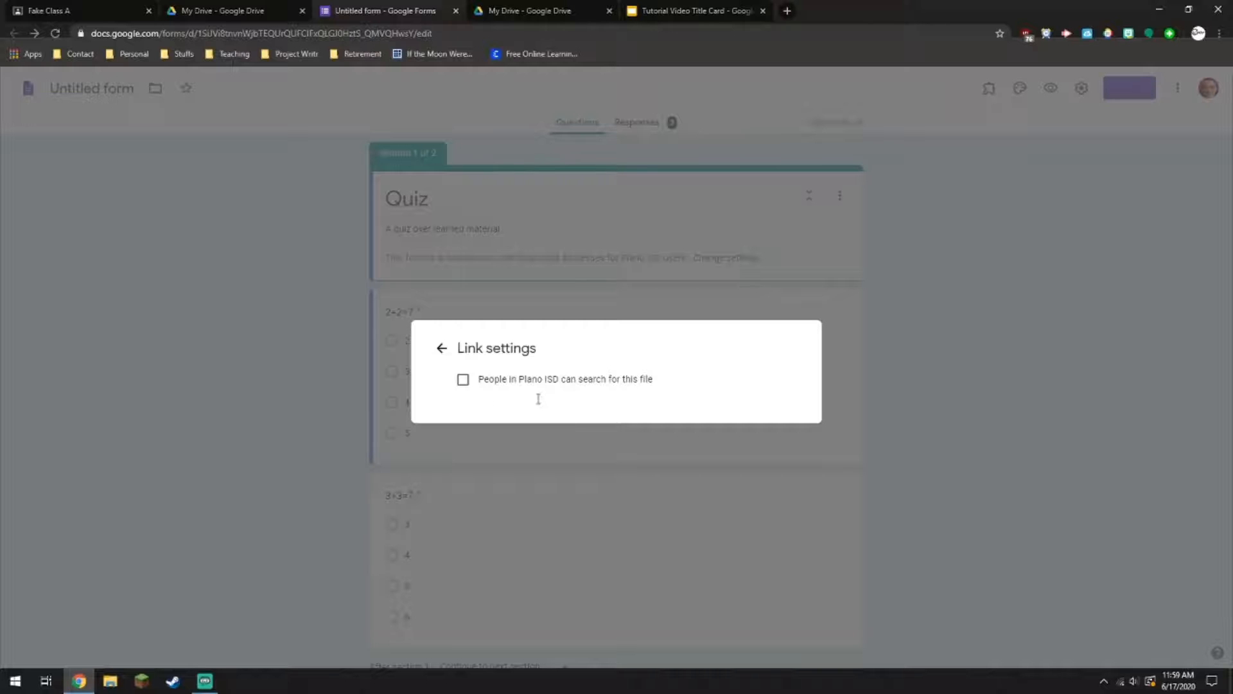
pyautogui.click(225, 10)
pyautogui.click(321, 97)
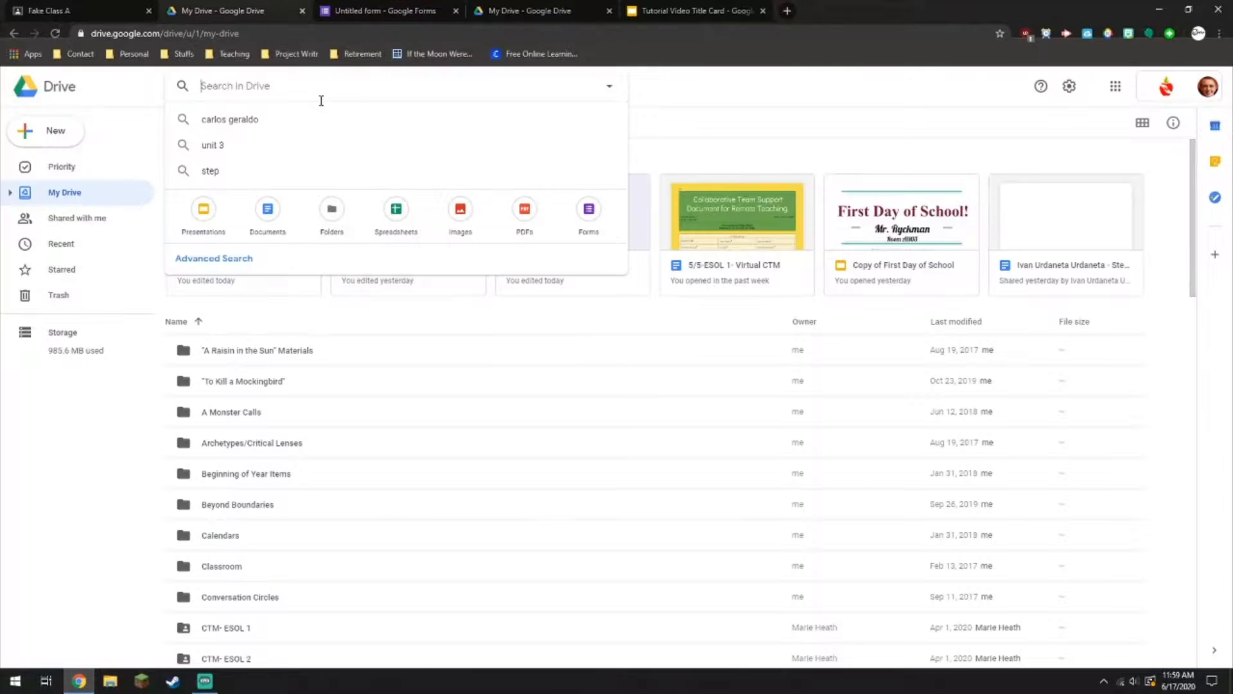
pyautogui.write('quiz')
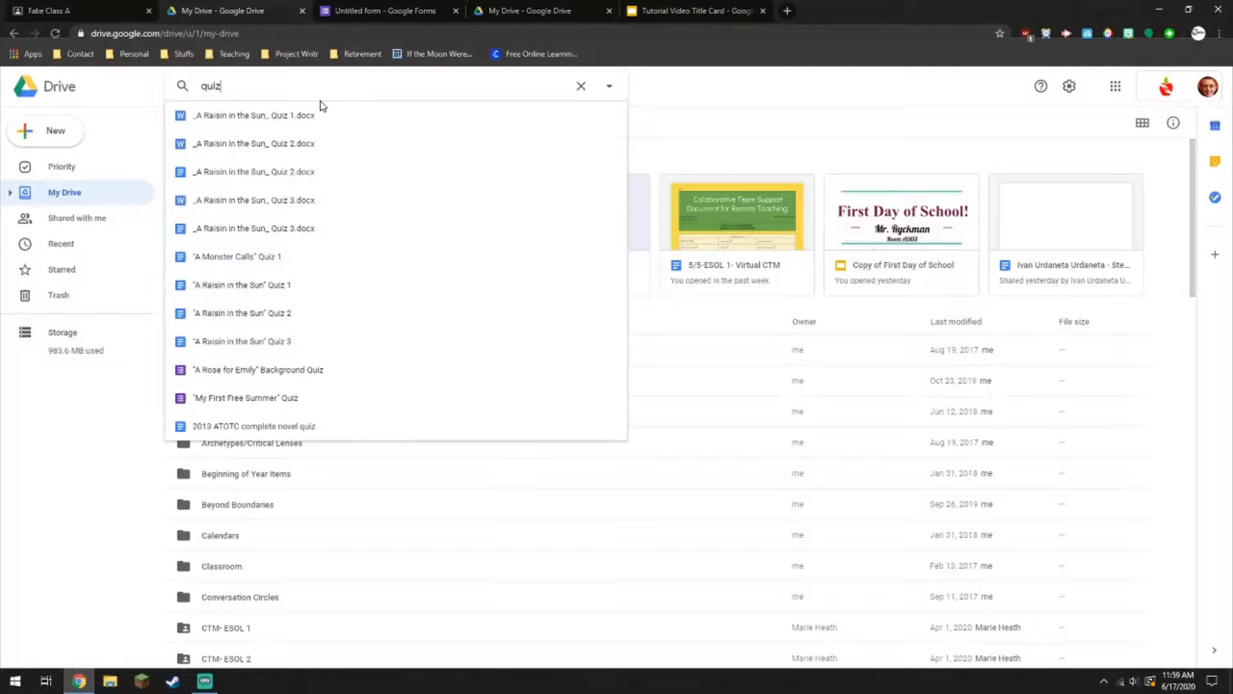
pyautogui.press('BackSpace')
pyautogui.press('BackSpace')
pyautogui.press('BackSpace')
pyautogui.press('BackSpace')
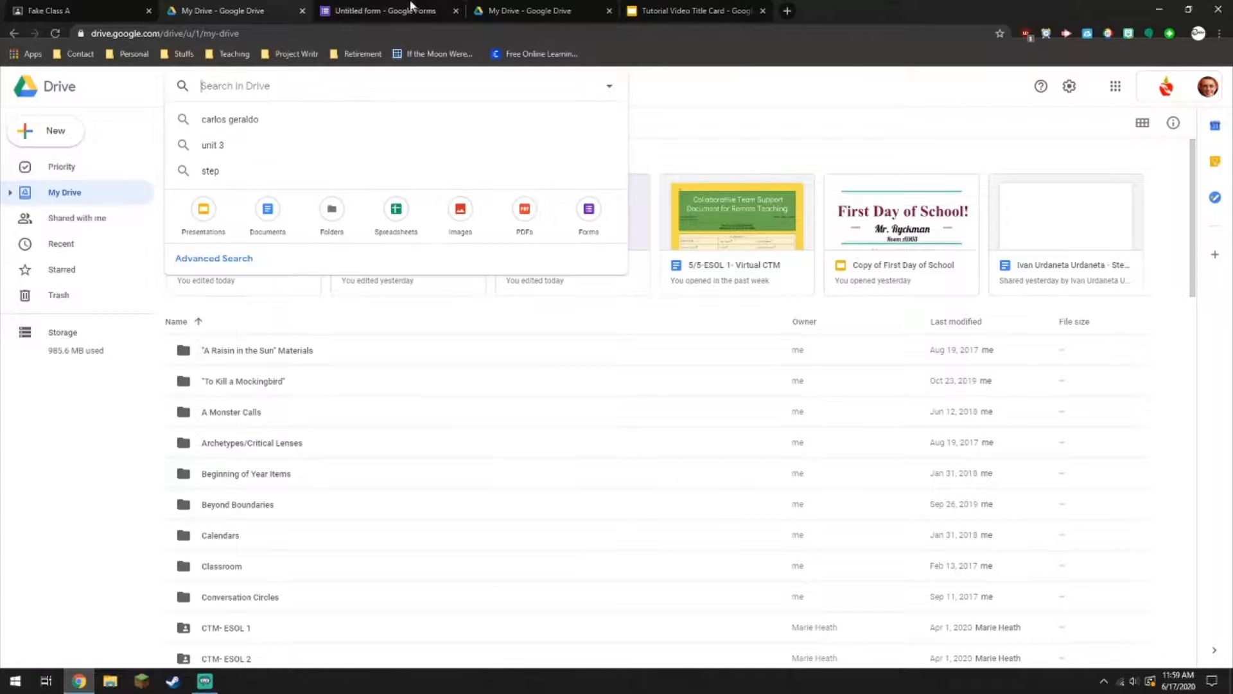
pyautogui.click(412, 7)
pyautogui.click(442, 347)
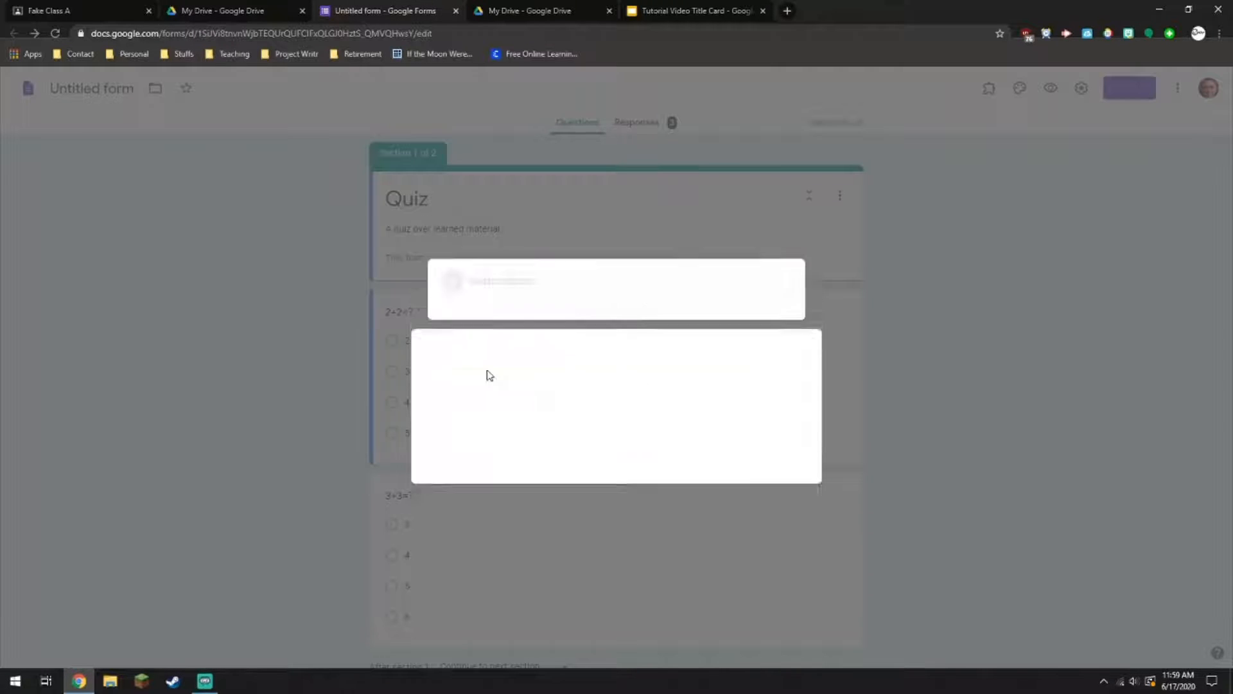
# Set the form's link access to Anyone with the link, and check the list of editors.
pyautogui.click(488, 402)
pyautogui.click(519, 487)
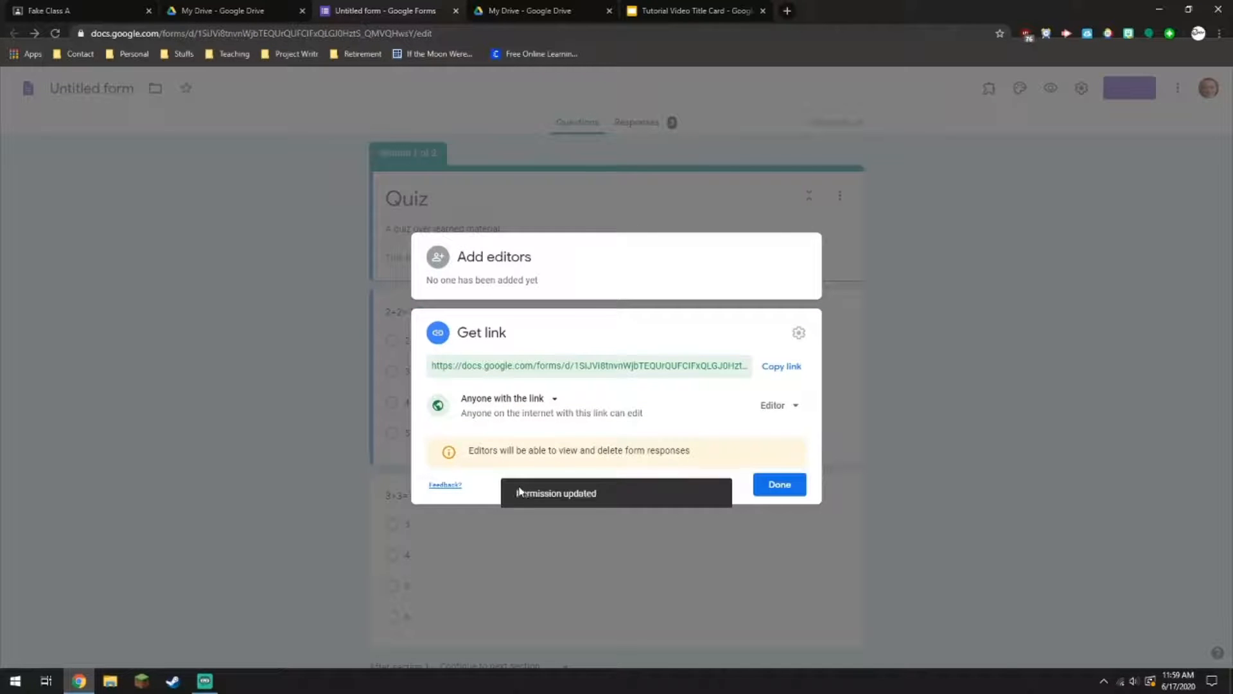
pyautogui.click(545, 267)
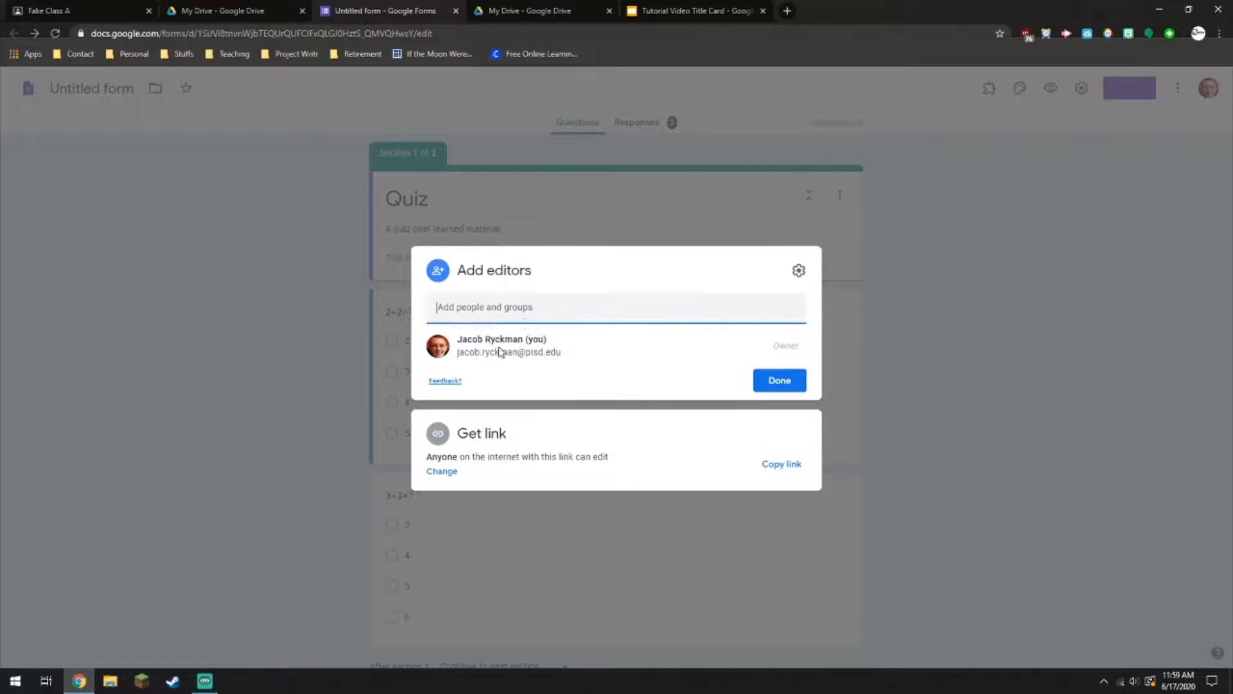
pyautogui.click(597, 448)
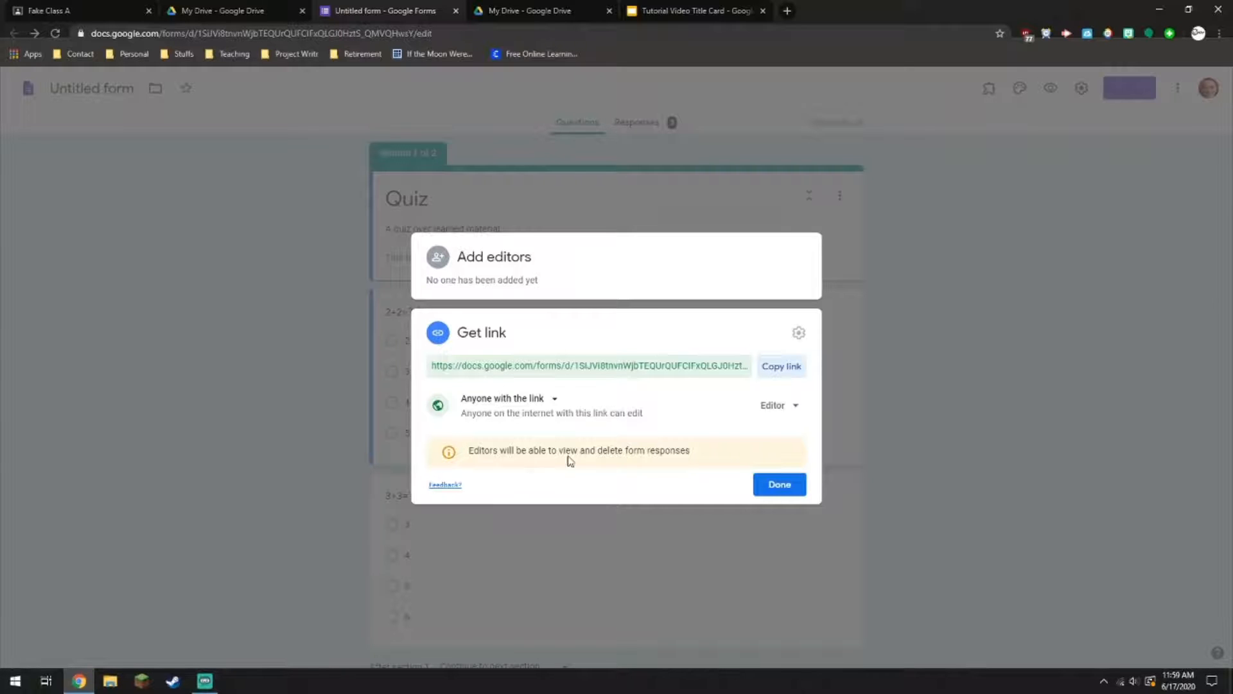
# Set the form's link access back to Restricted and finish the collaborator sharing.
pyautogui.click(555, 400)
pyautogui.click(513, 423)
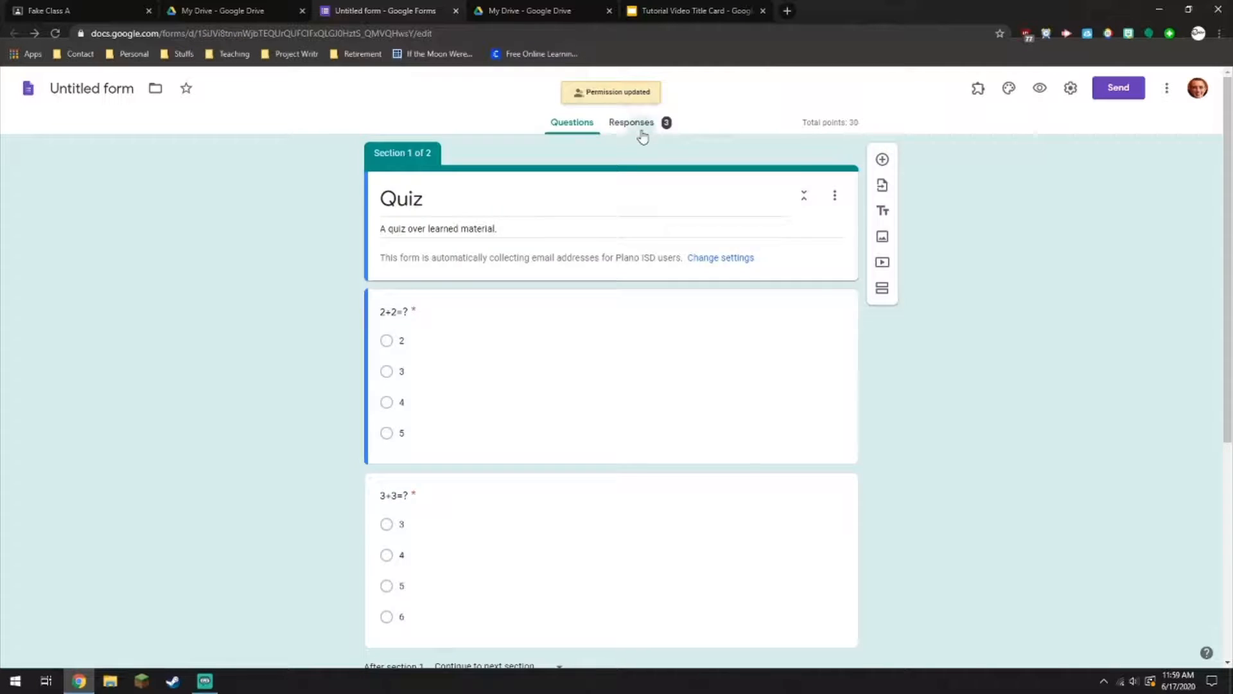
# View Response 2 among the quiz's individual responses, and open its deletion confirmation but cancel it.
pyautogui.click(639, 124)
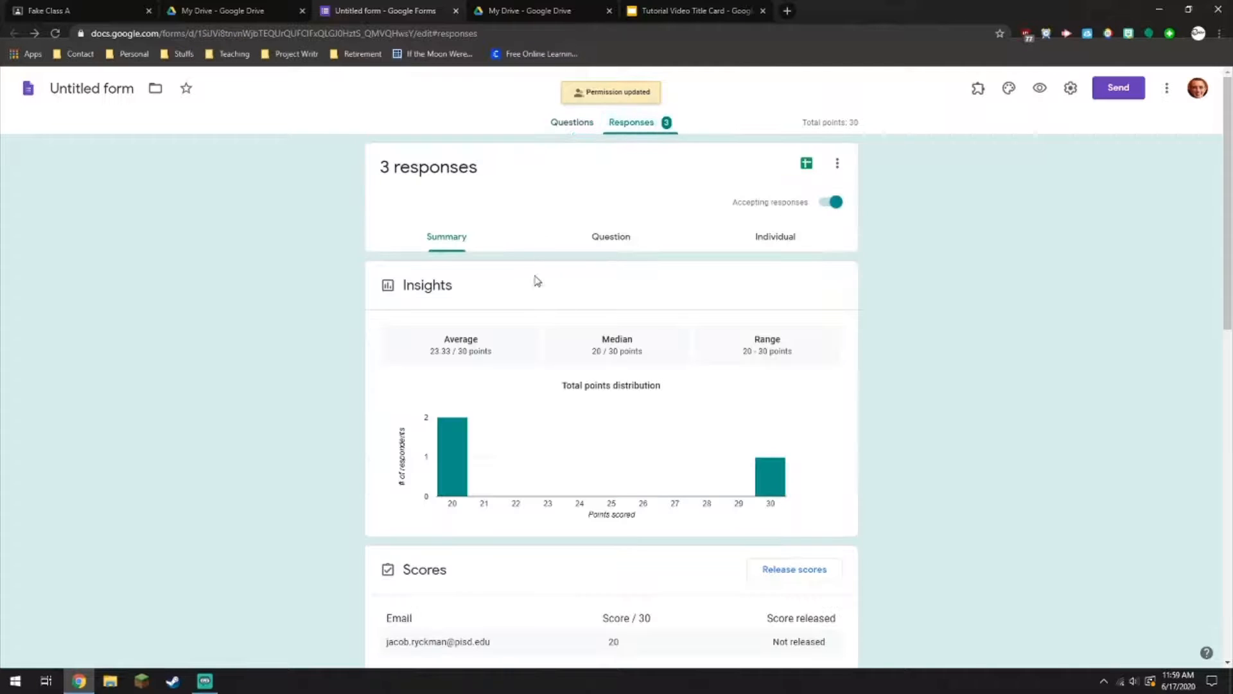
pyautogui.click(755, 238)
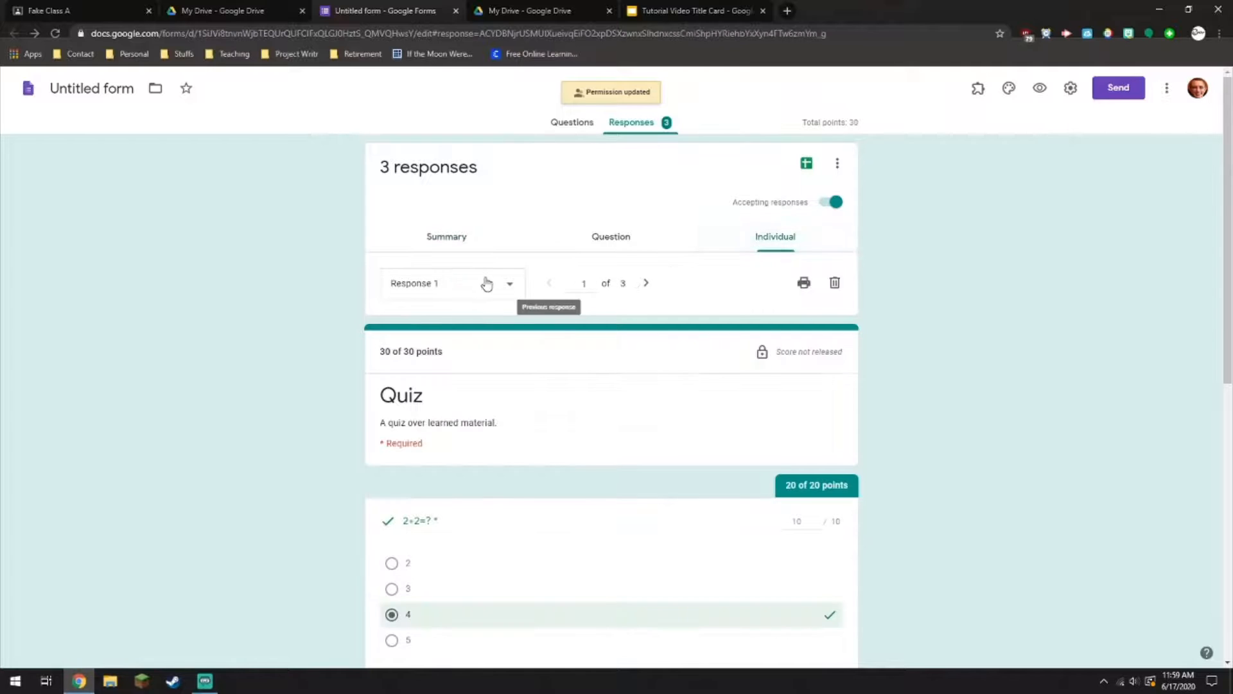
pyautogui.click(486, 287)
pyautogui.click(464, 319)
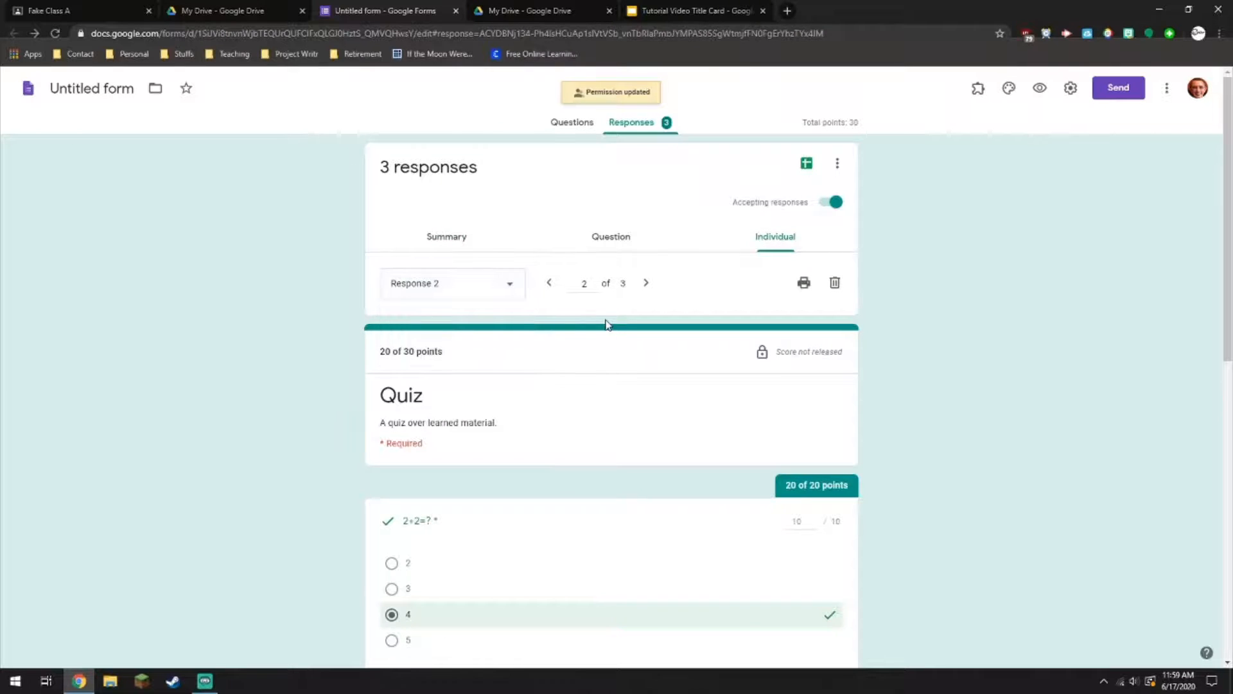
pyautogui.click(837, 285)
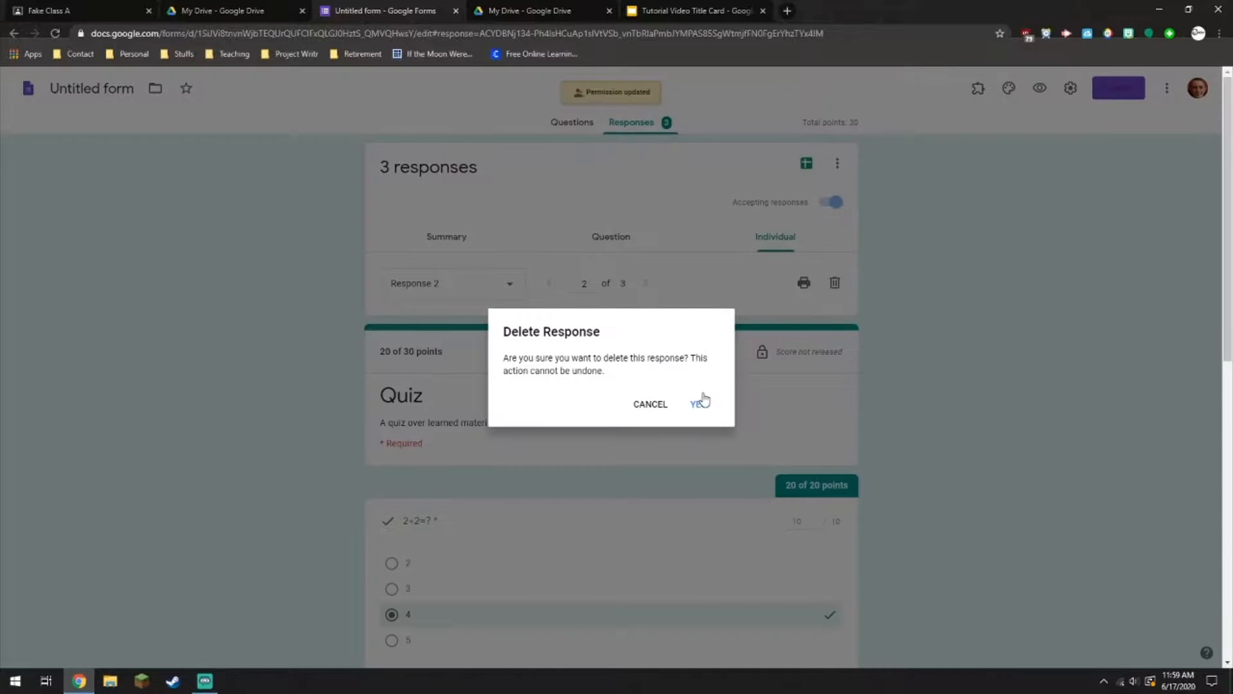
pyautogui.click(650, 403)
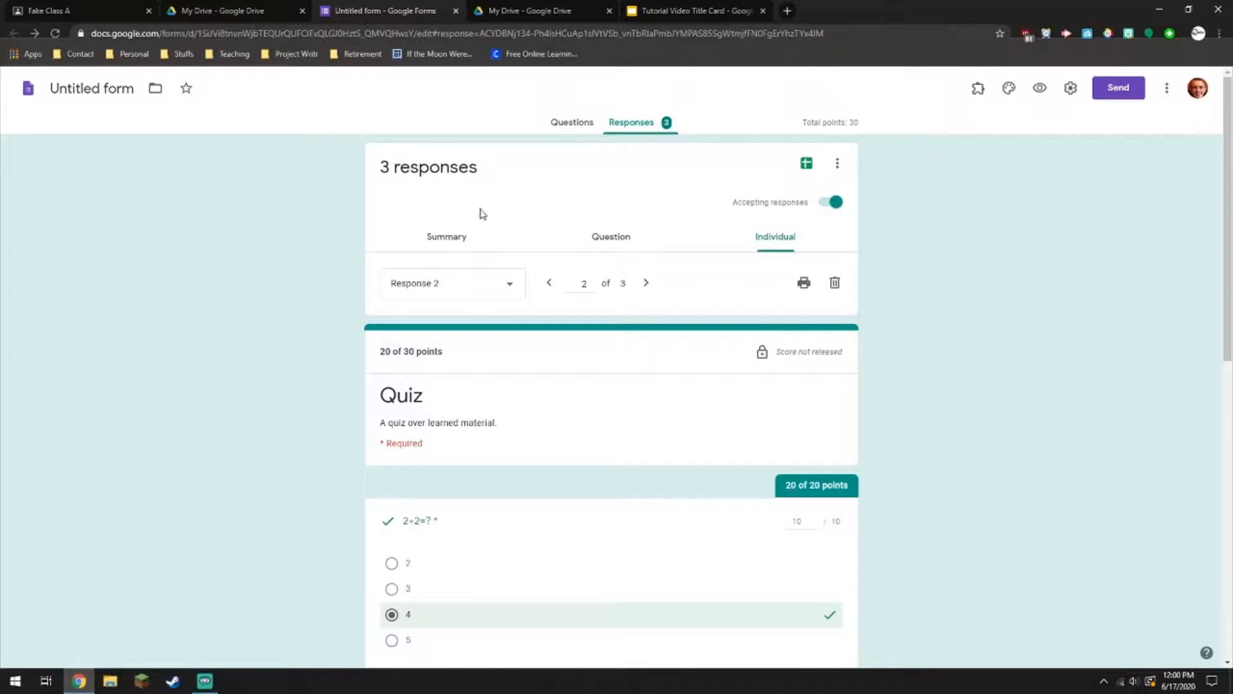
# Return to the quiz's questions, look at the draft post for Fake Class in Google Classroom, and go back to the form.
pyautogui.click(570, 122)
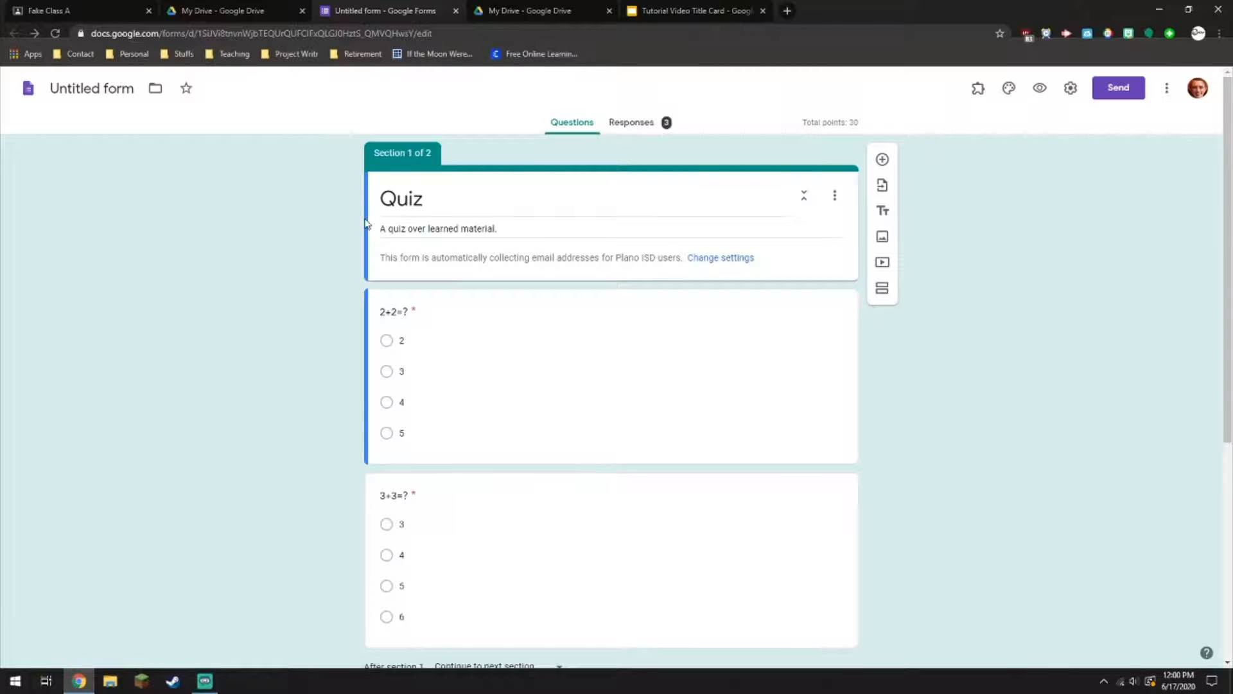
pyautogui.click(22, 9)
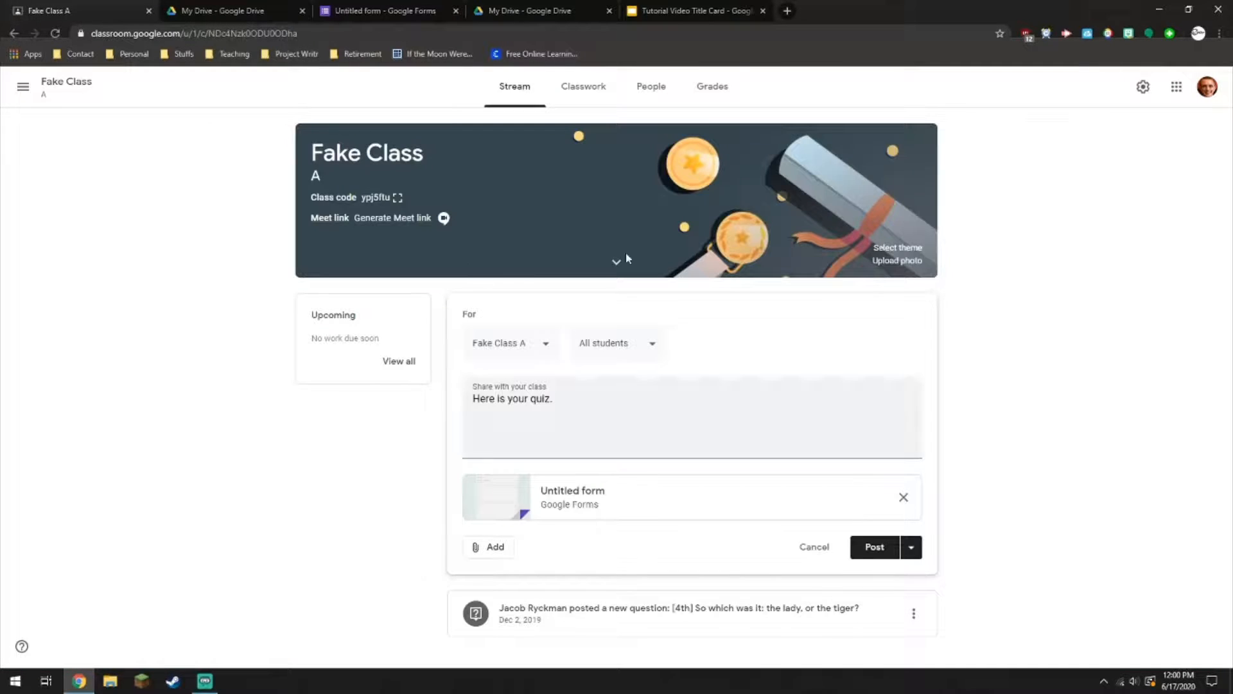
pyautogui.click(424, 11)
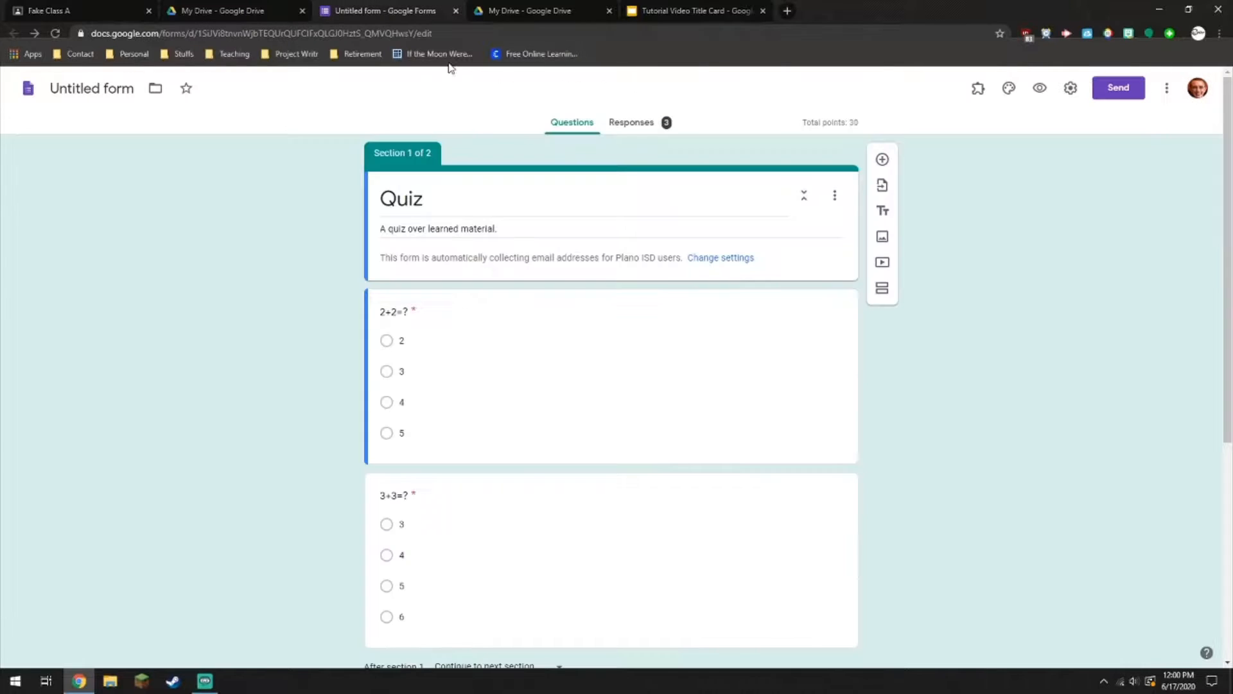
# Examine the list of respondents in the quiz's individual responses, keeping Response 2 selected.
pyautogui.click(631, 124)
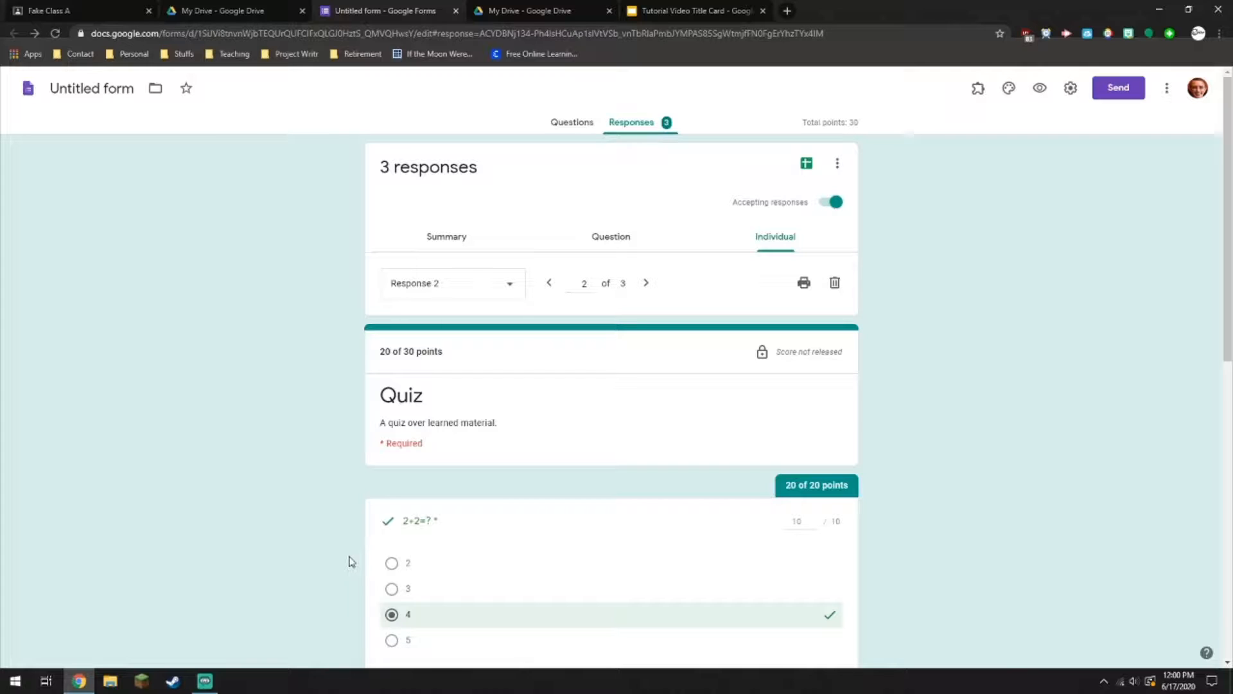
pyautogui.click(497, 287)
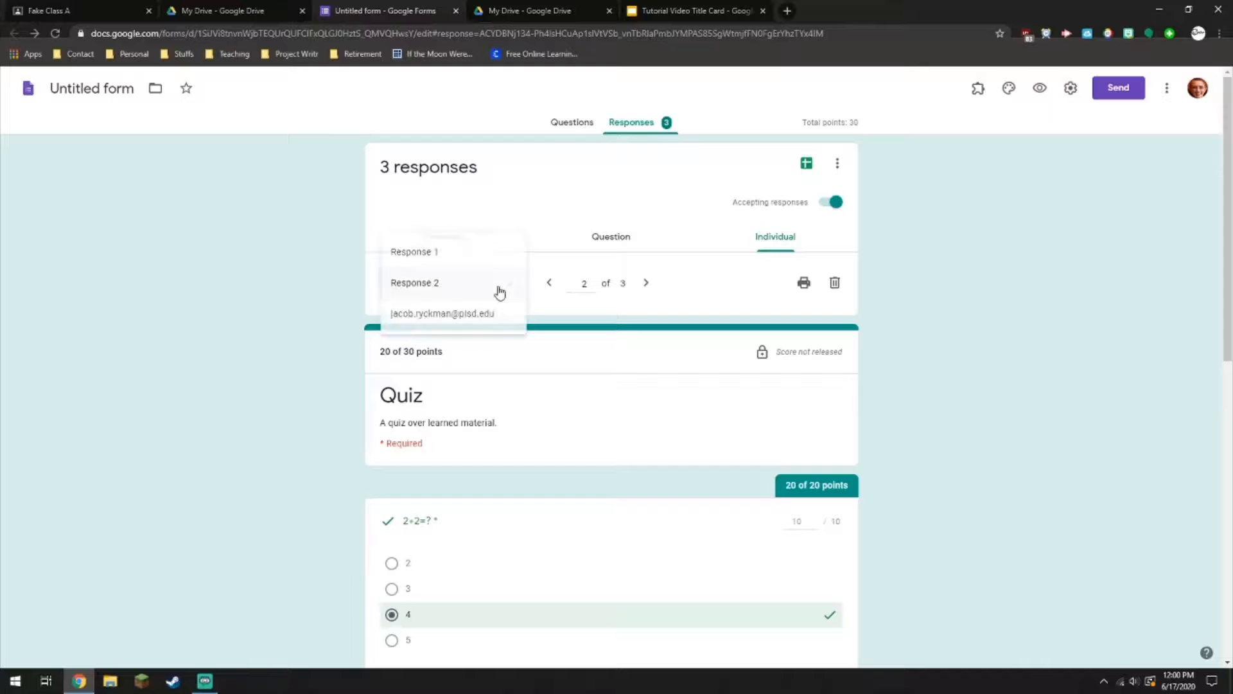
pyautogui.click(314, 289)
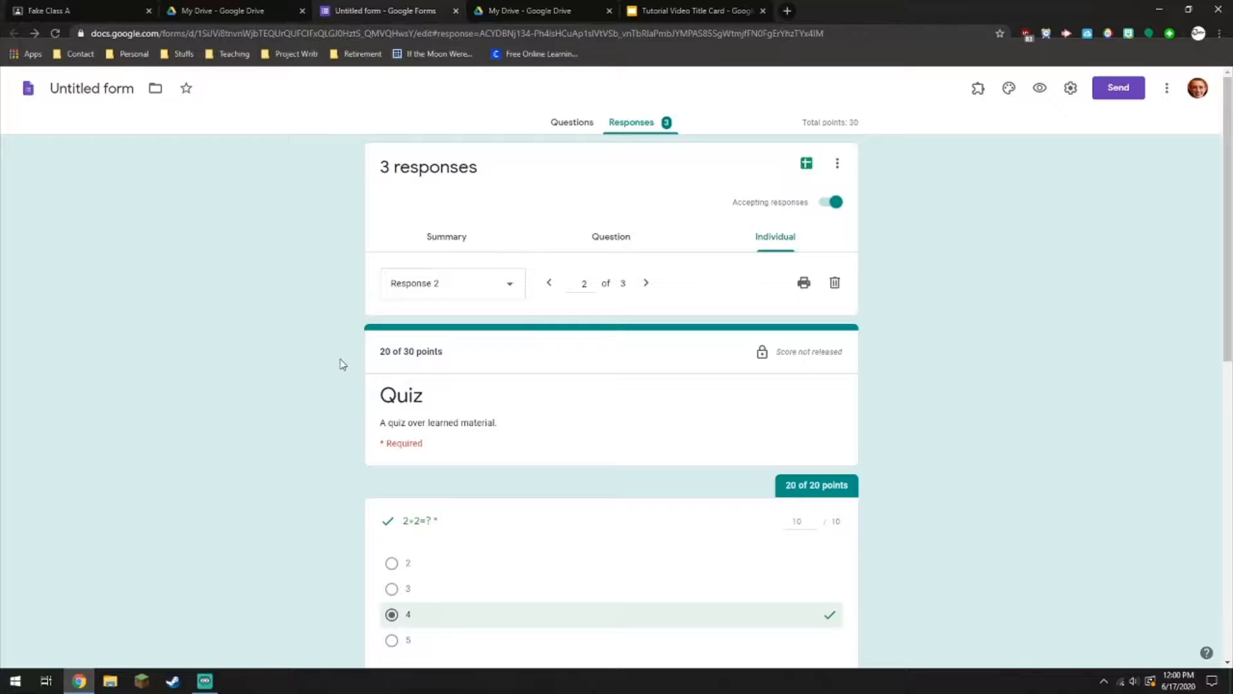
# Return to the quiz's questions and replace "edit" at the end of the form's web address with "copy".
pyautogui.click(584, 126)
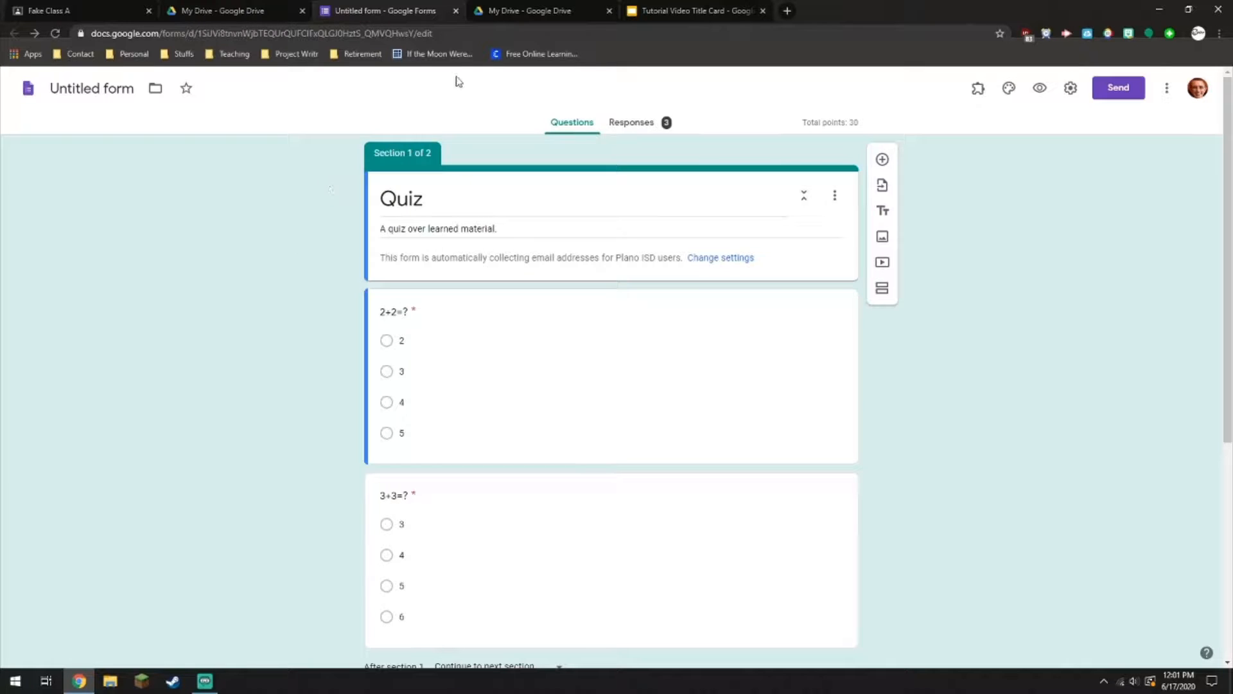
pyautogui.click(456, 33)
pyautogui.click(456, 34)
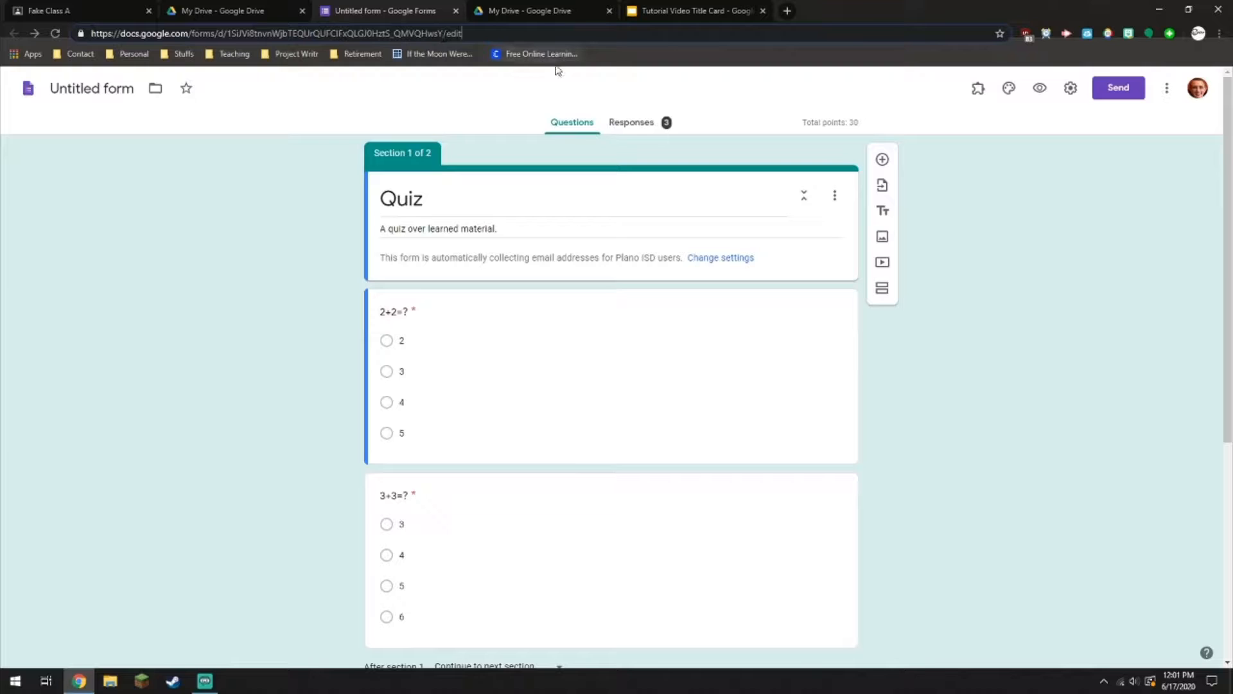
pyautogui.press('BackSpace')
pyautogui.press('BackSpace')
pyautogui.press('BackSpace')
pyautogui.press('BackSpace')
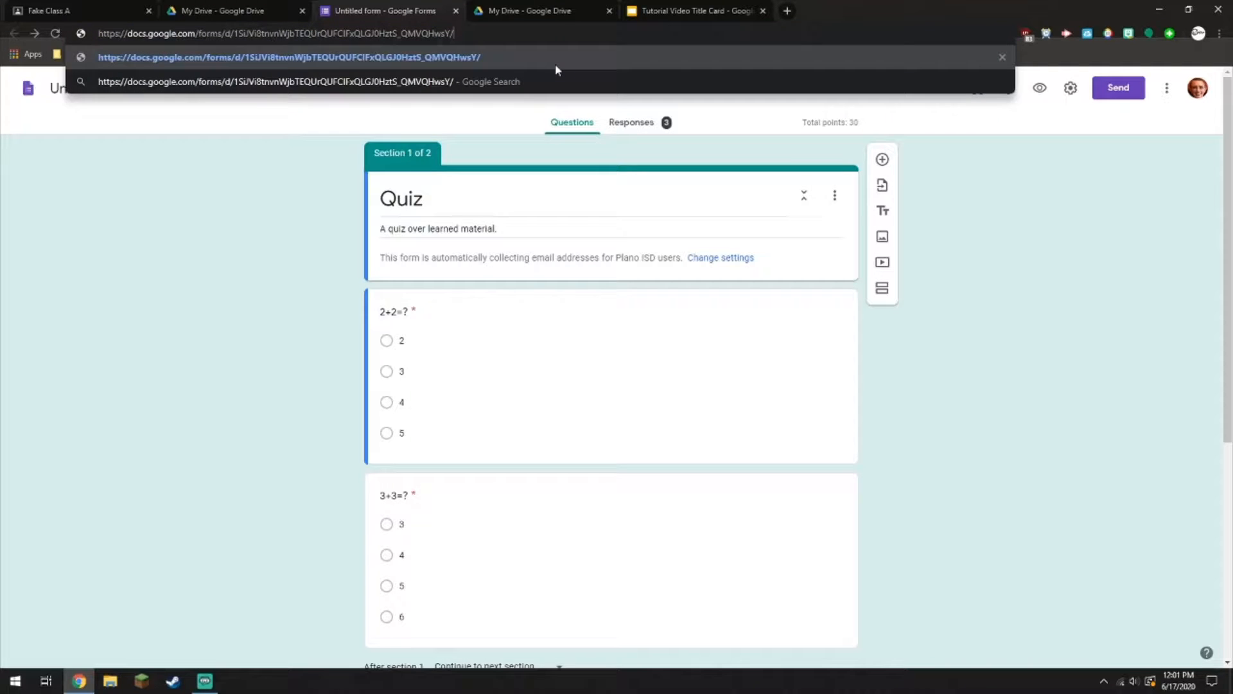
pyautogui.write('copy')
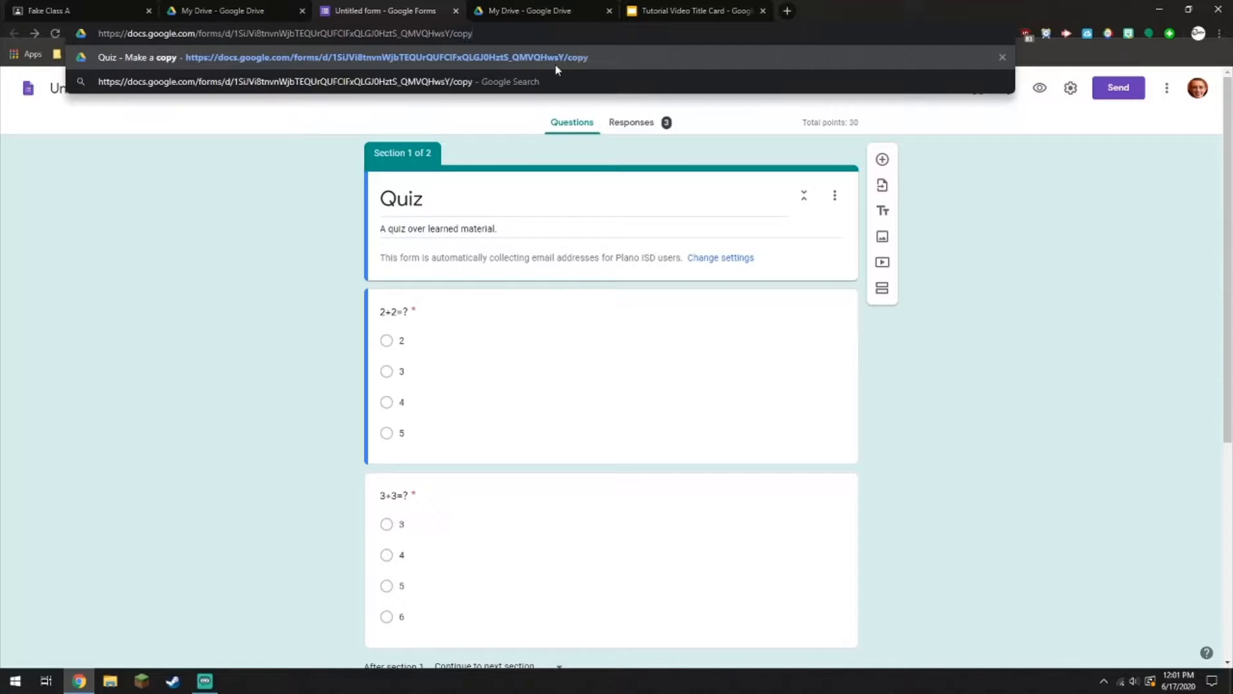
# Copy the form link ending in "copy" and open it in a new browser tab.
pyautogui.click(311, 220)
pyautogui.click(438, 36)
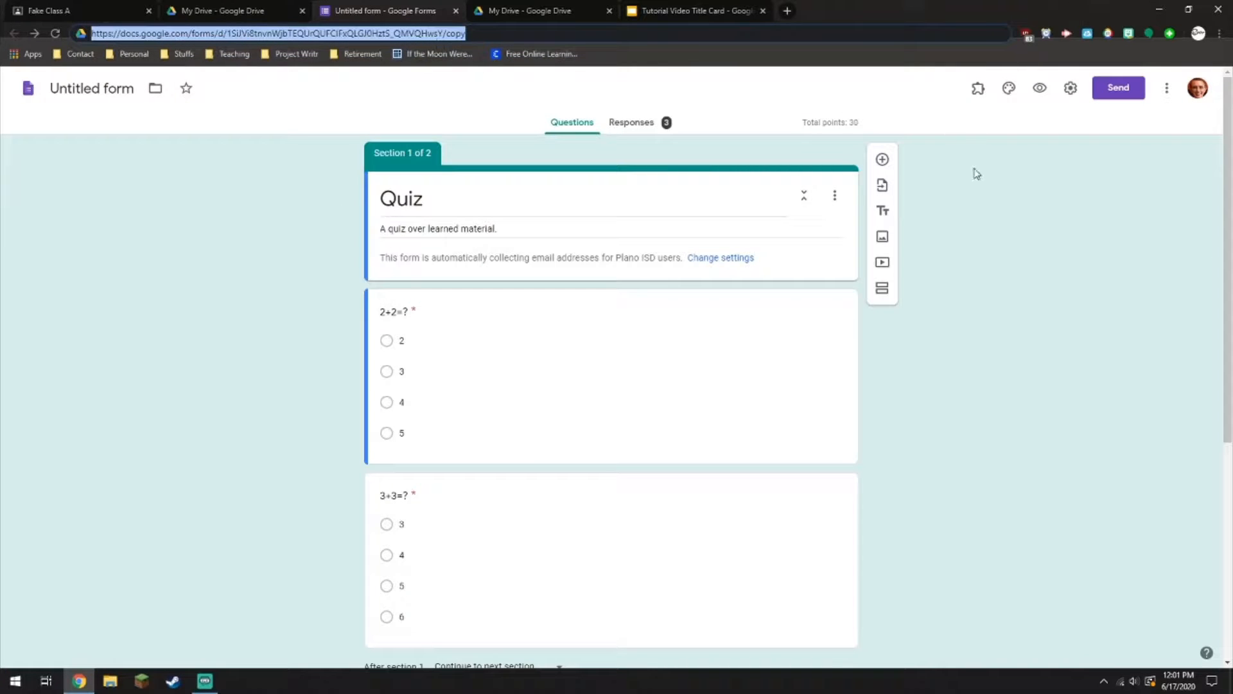
pyautogui.click(932, 141)
pyautogui.click(790, 14)
pyautogui.rightClick(709, 33)
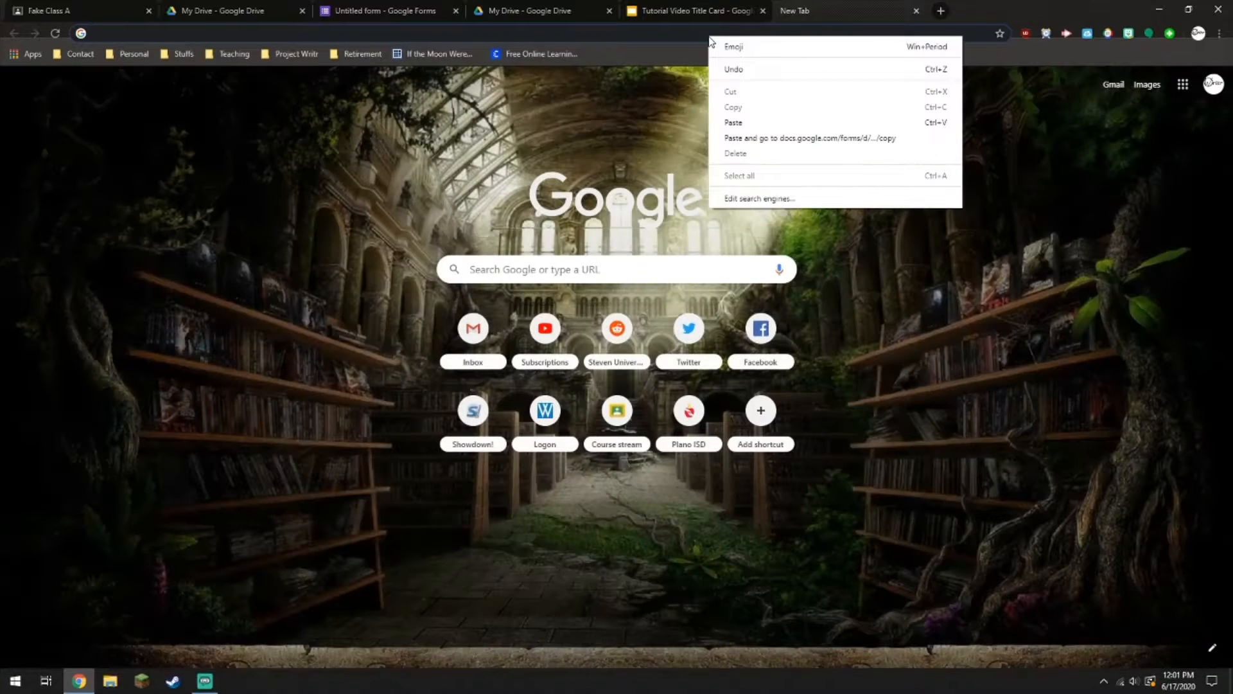
pyautogui.click(762, 144)
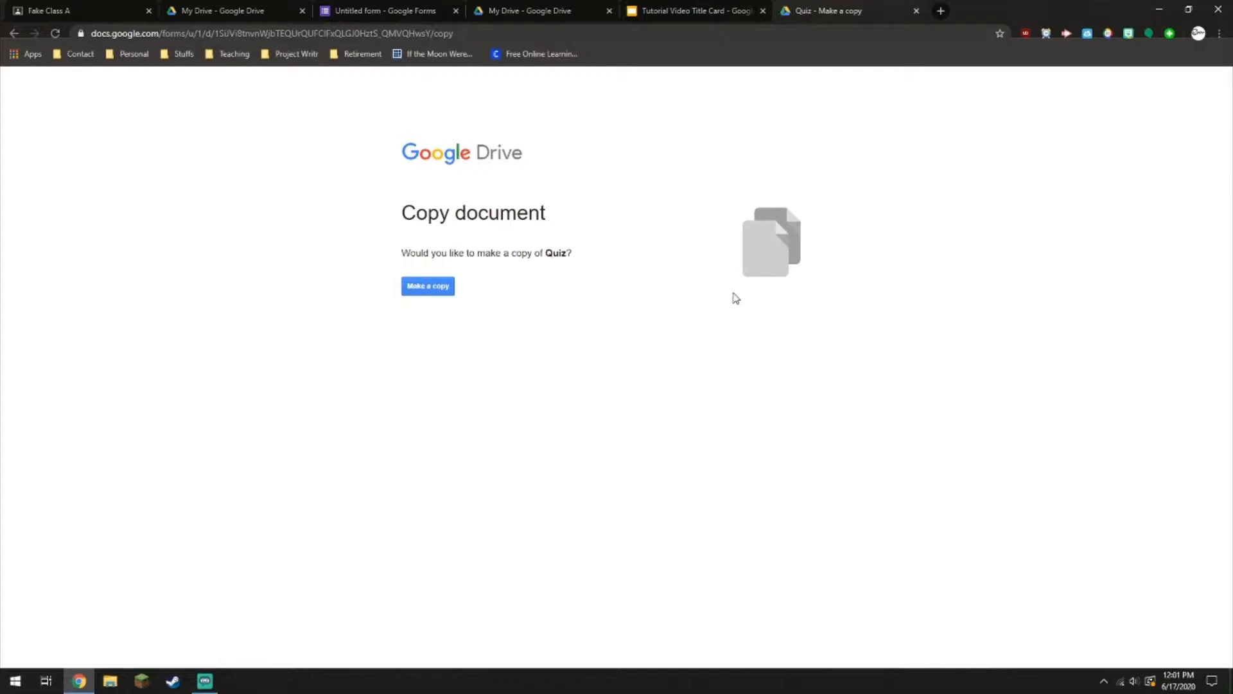
# Look back at the original form, and make a copy of Quiz from the Copy document page.
pyautogui.click(375, 12)
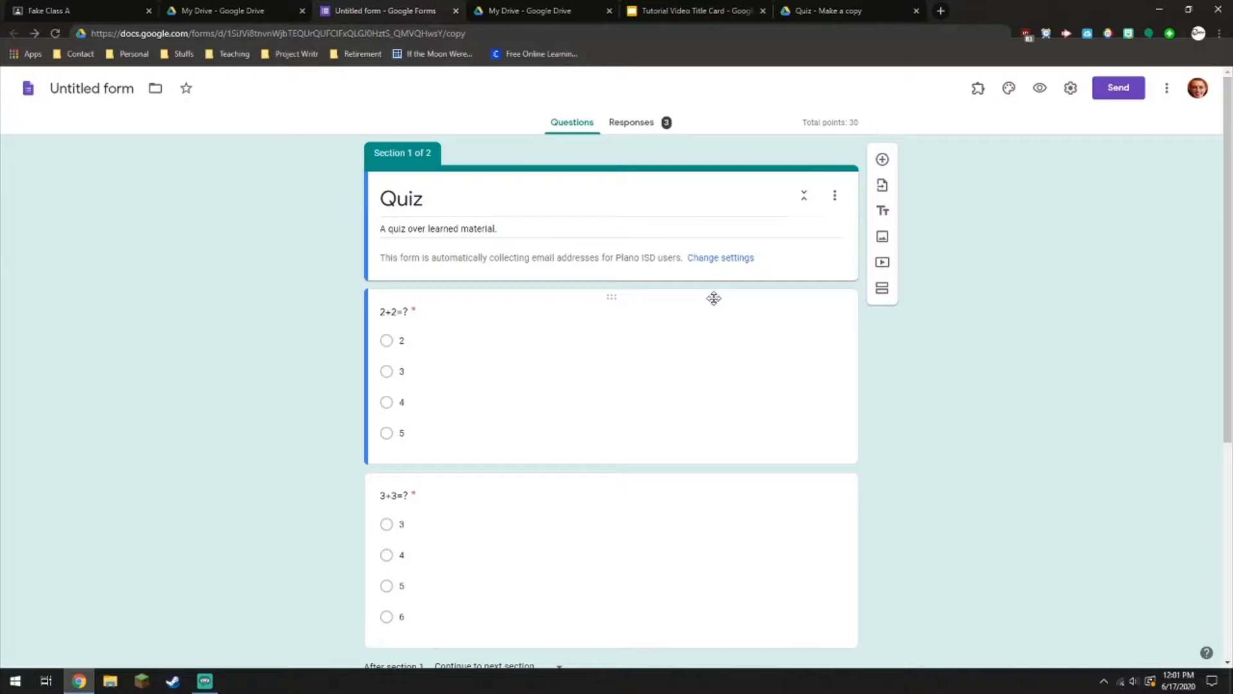
pyautogui.click(825, 11)
pyautogui.click(442, 294)
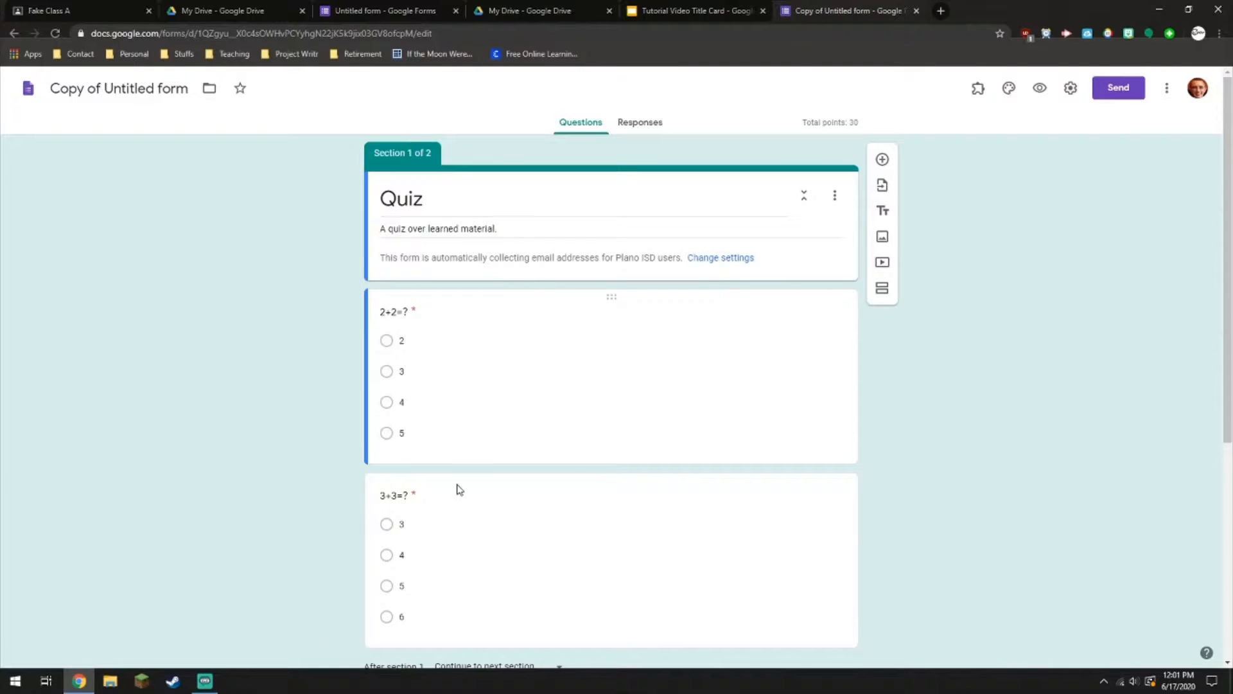
# Retitle the copied quiz with "Mr.", the teacher's surname in possessive form and "Quiz", and compare it with the original form.
pyautogui.click(472, 199)
pyautogui.write('Mr.')
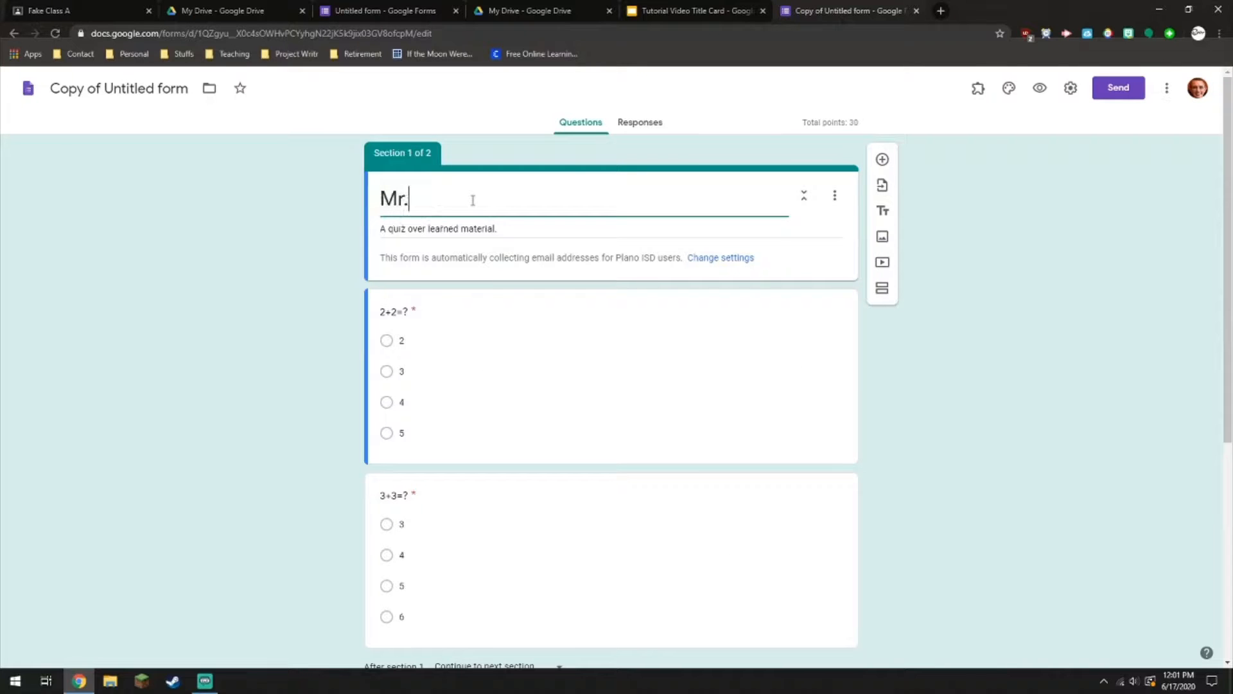
pyautogui.write(" Ryckman's Quiz")
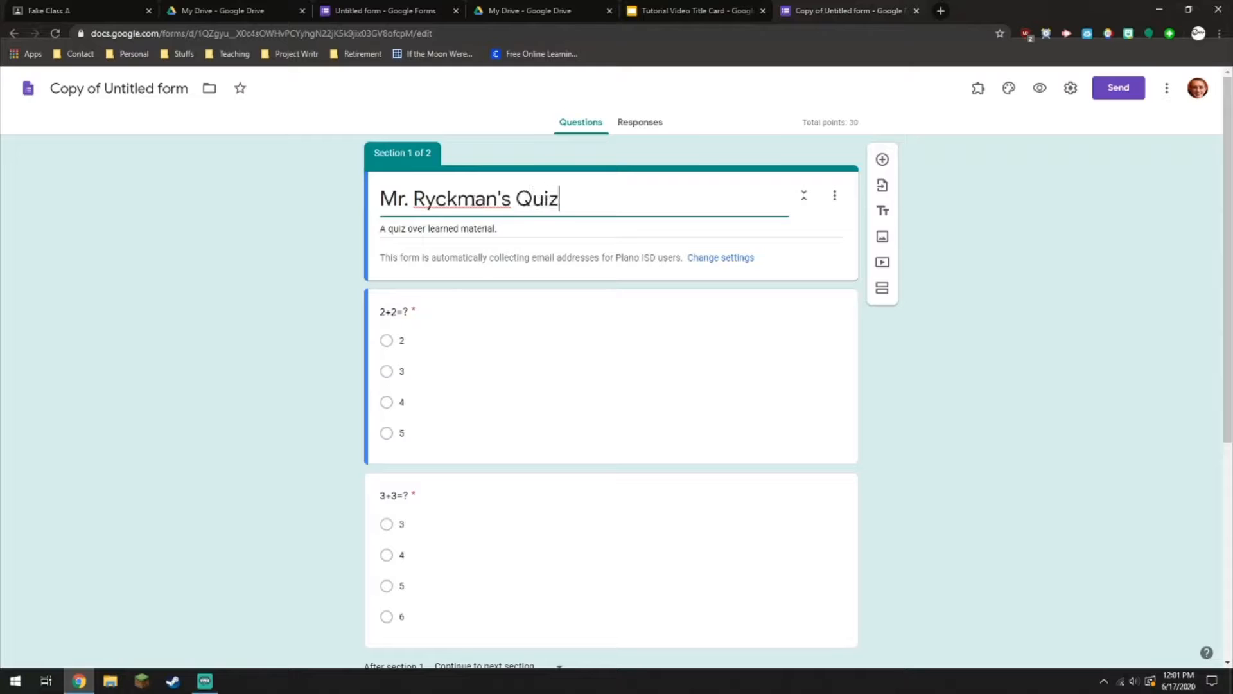
pyautogui.click(285, 277)
pyautogui.click(359, 9)
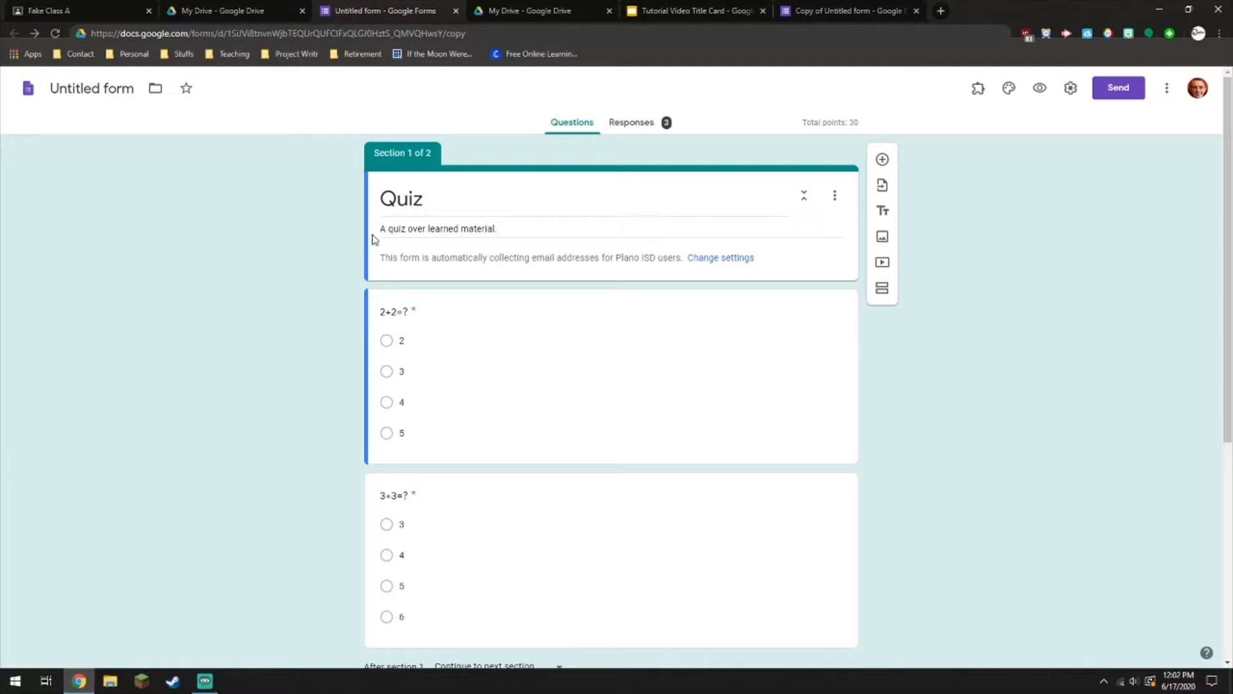
# Set the value of the 2+2=? question in the copied form to 50 points in its answer key.
pyautogui.click(835, 11)
pyautogui.click(417, 402)
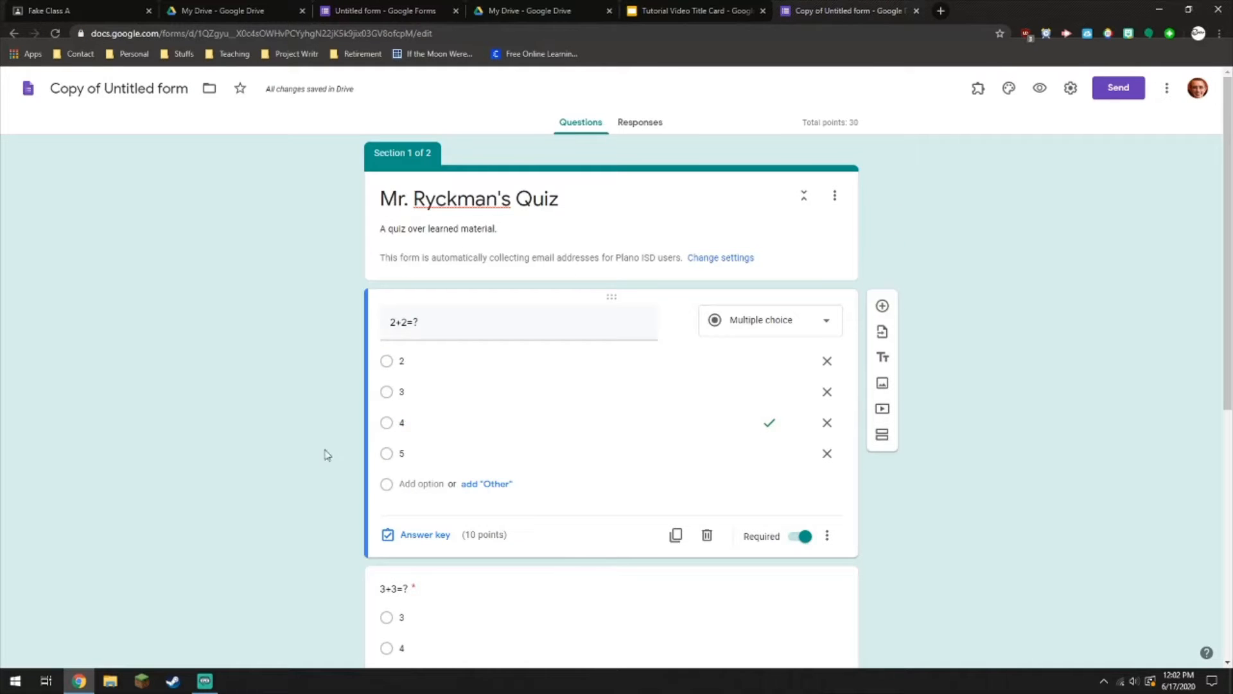
pyautogui.click(425, 534)
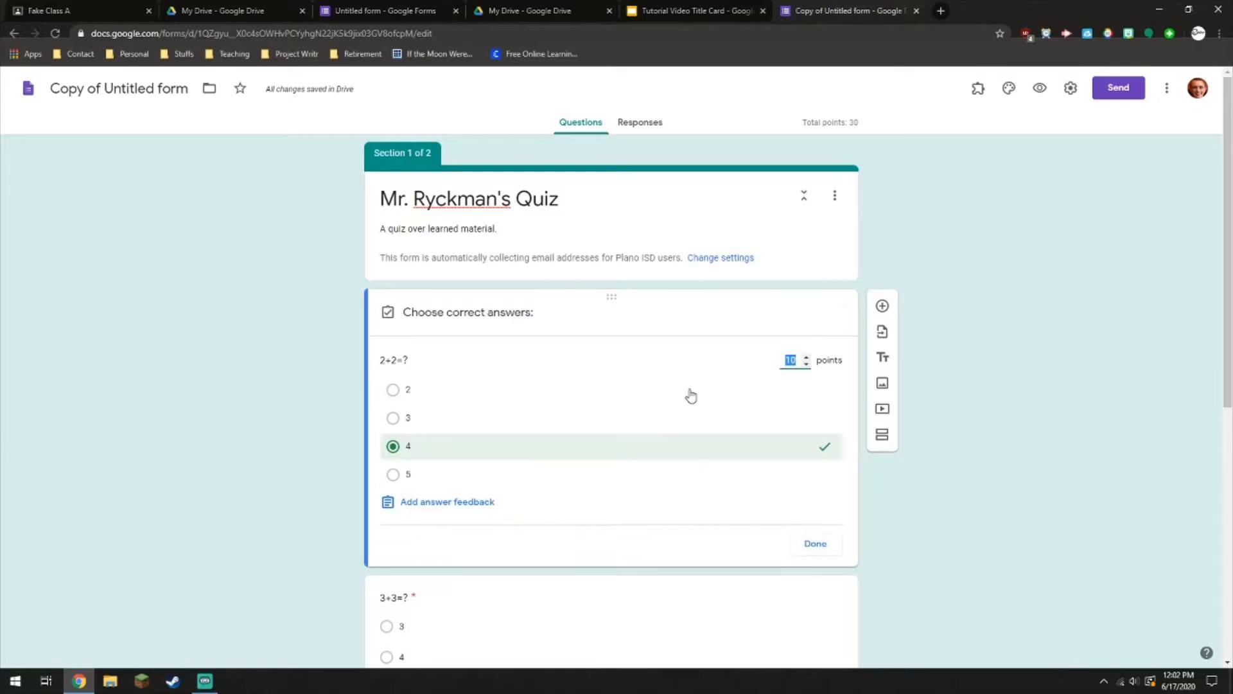
pyautogui.write('50')
pyautogui.click(992, 420)
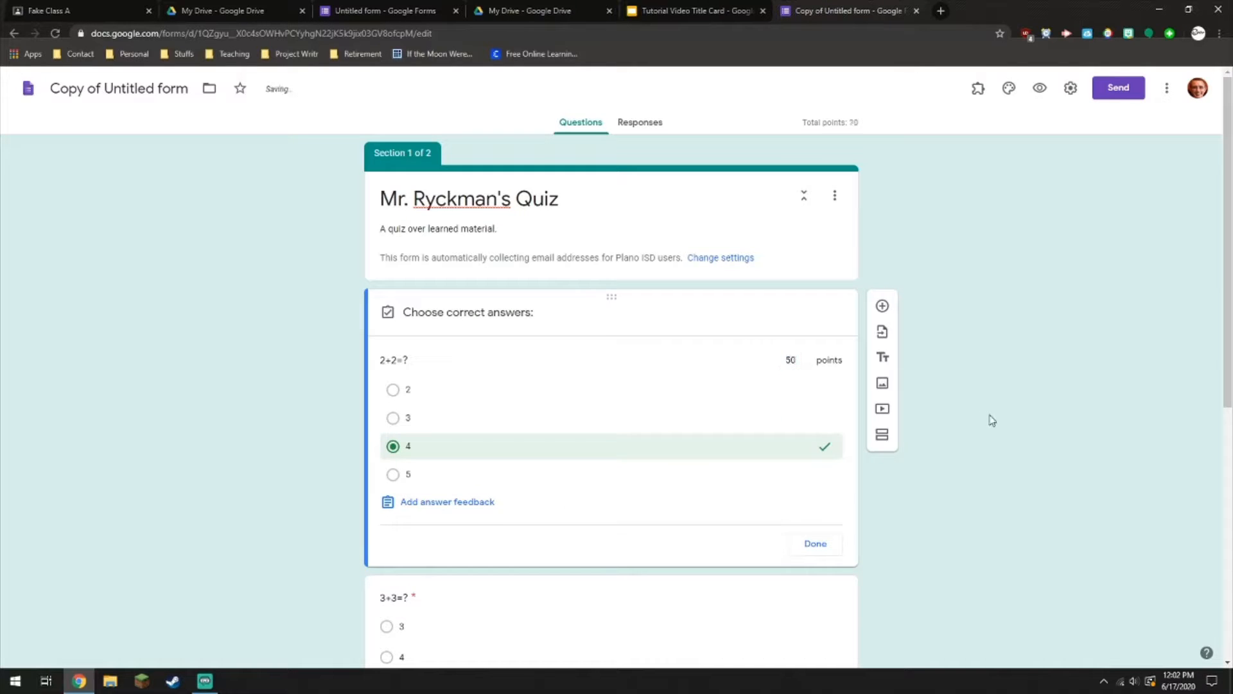
# Check the answer key and points of the 2+2=? question in the original form, and close the key.
pyautogui.click(385, 10)
pyautogui.click(501, 336)
pyautogui.click(425, 534)
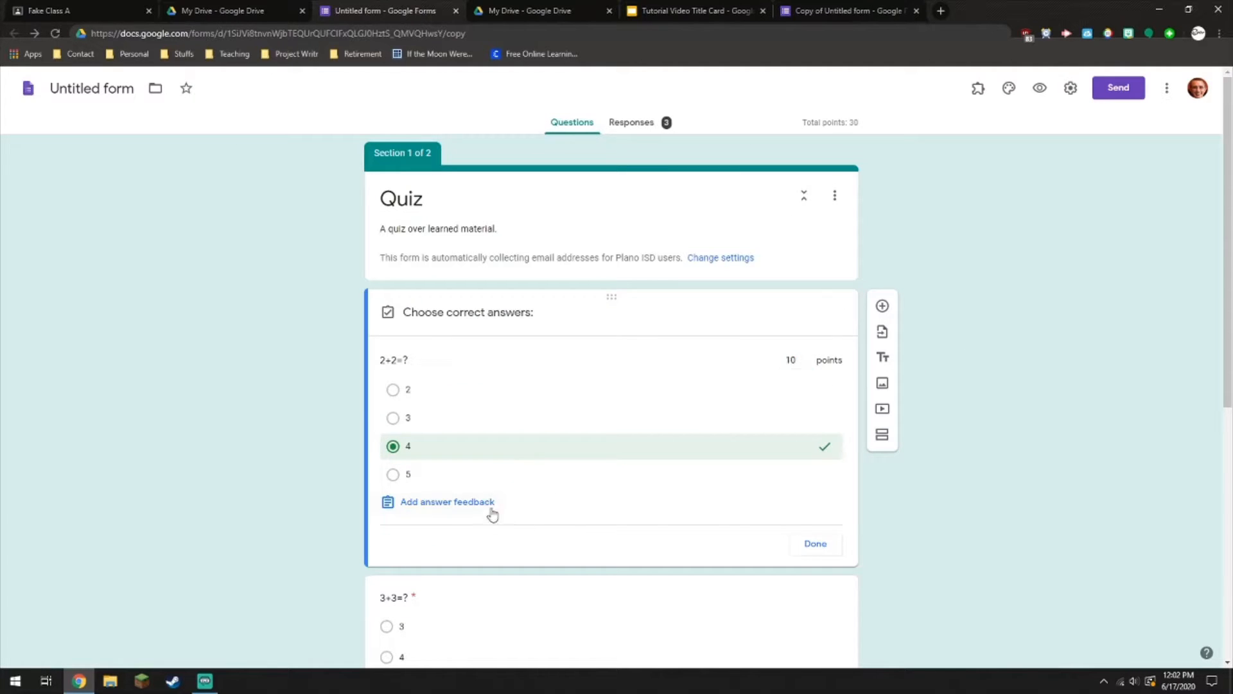
pyautogui.click(803, 544)
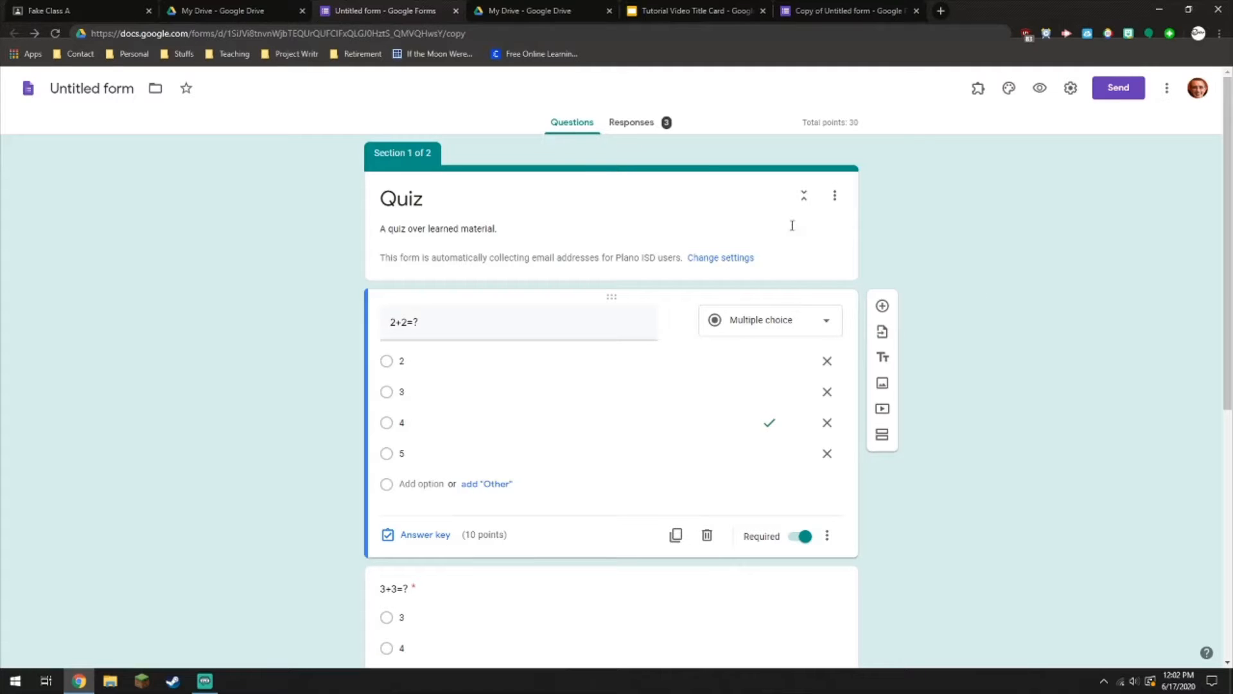
# Compare the responses of the original quiz with those of the copied form.
pyautogui.click(620, 129)
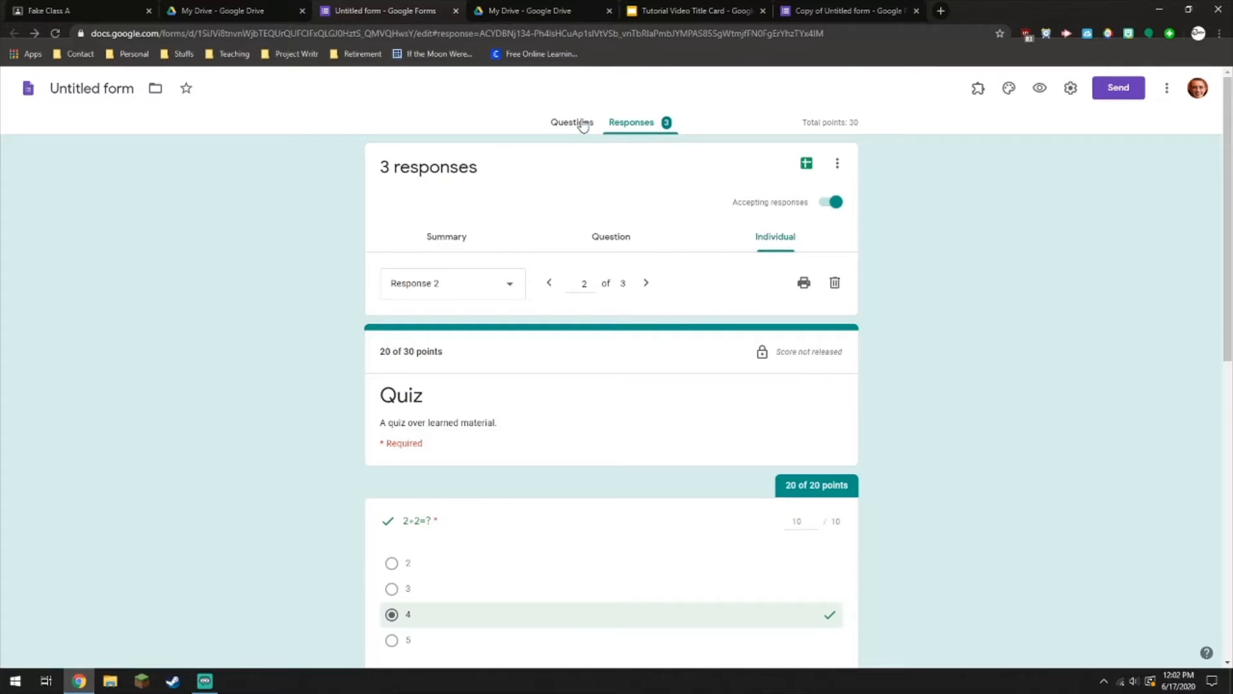
pyautogui.click(578, 123)
pyautogui.click(842, 11)
pyautogui.click(630, 125)
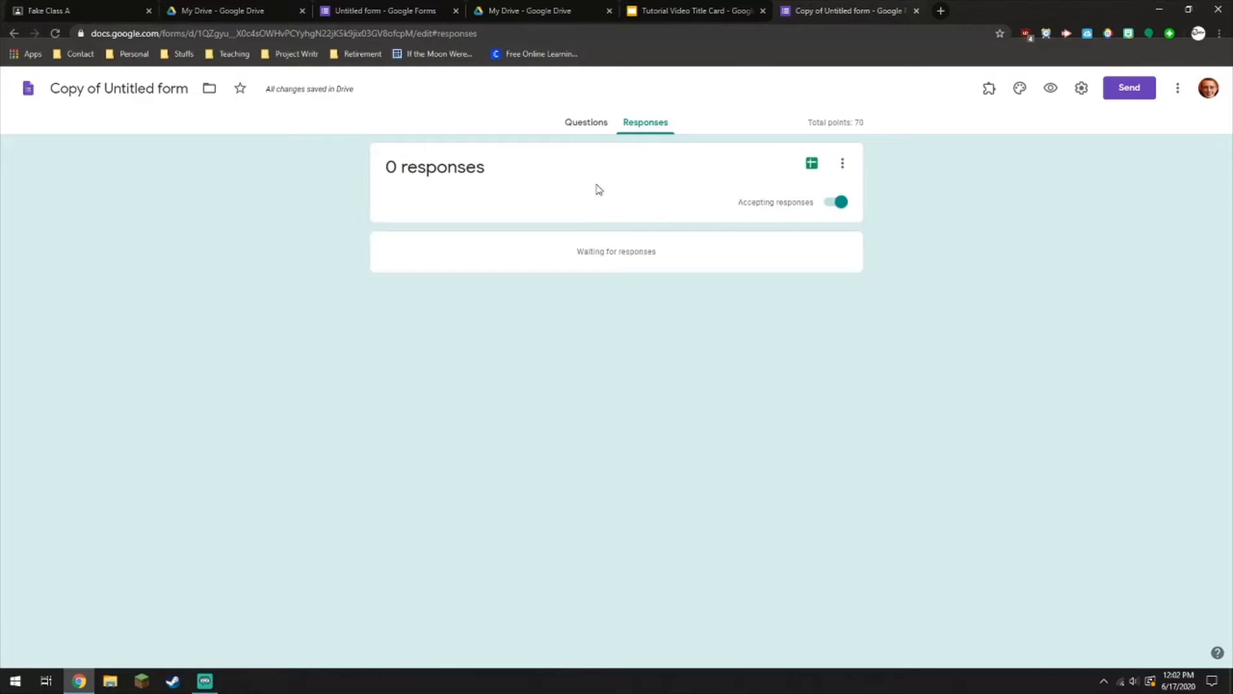
pyautogui.click(577, 123)
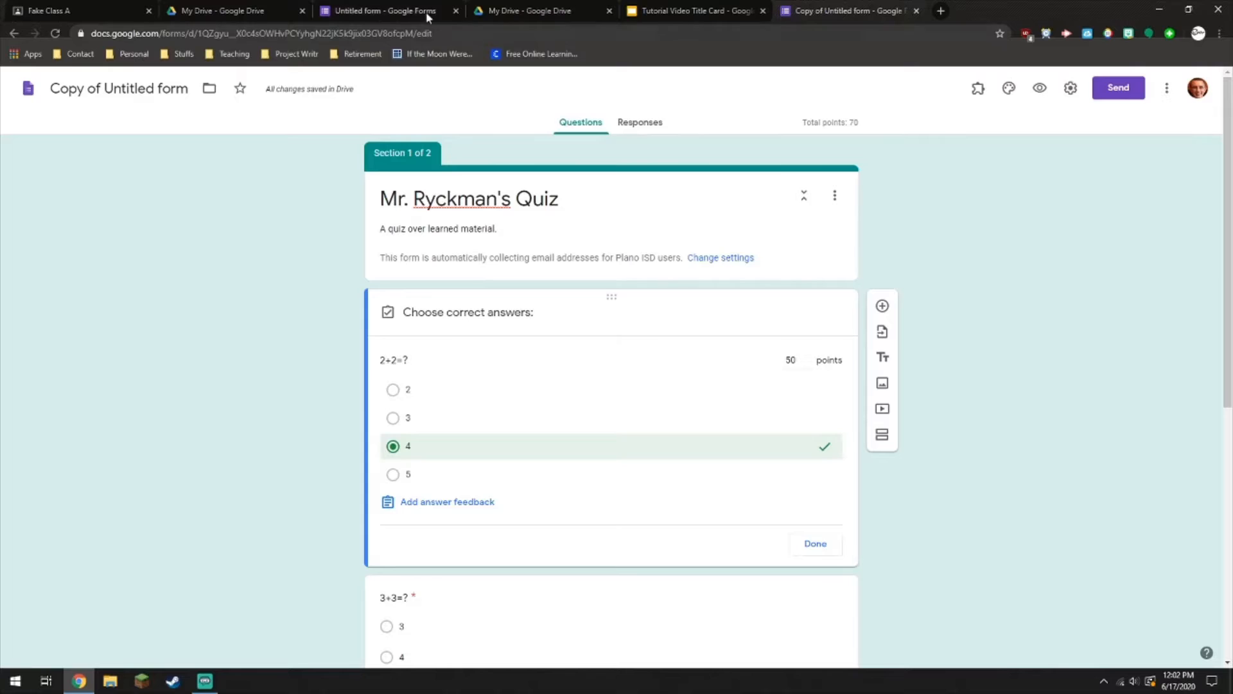
pyautogui.click(405, 7)
pyautogui.click(880, 5)
pyautogui.click(635, 123)
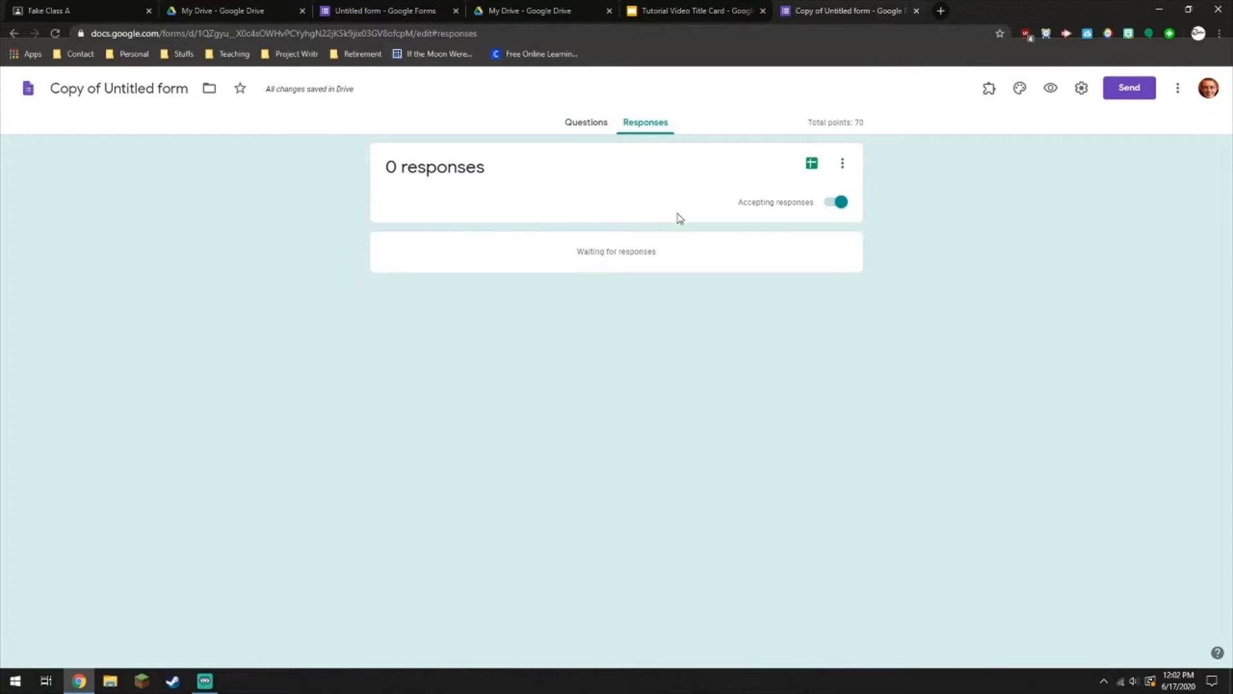
# Preview the copied quiz, submit a test response with 4 as the typed answer, and close the preview.
pyautogui.click(575, 125)
pyautogui.click(1051, 88)
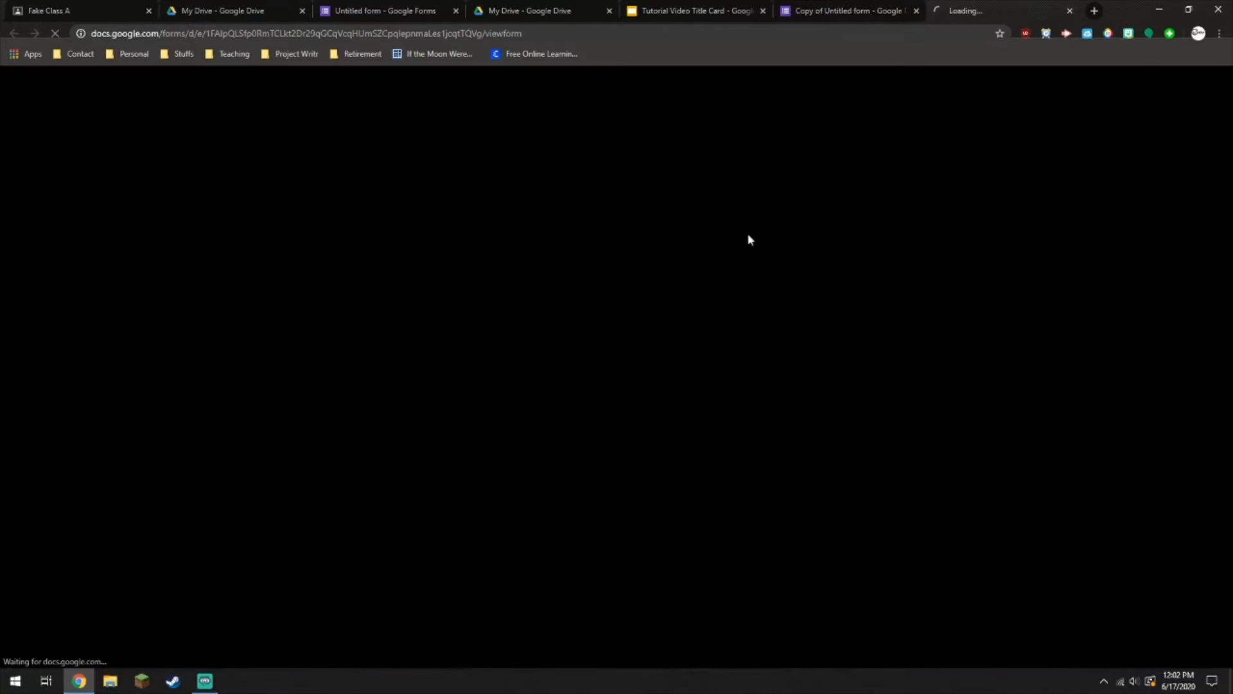
pyautogui.click(427, 321)
pyautogui.click(428, 440)
pyautogui.click(438, 558)
pyautogui.click(499, 353)
pyautogui.write('4')
pyautogui.click(502, 398)
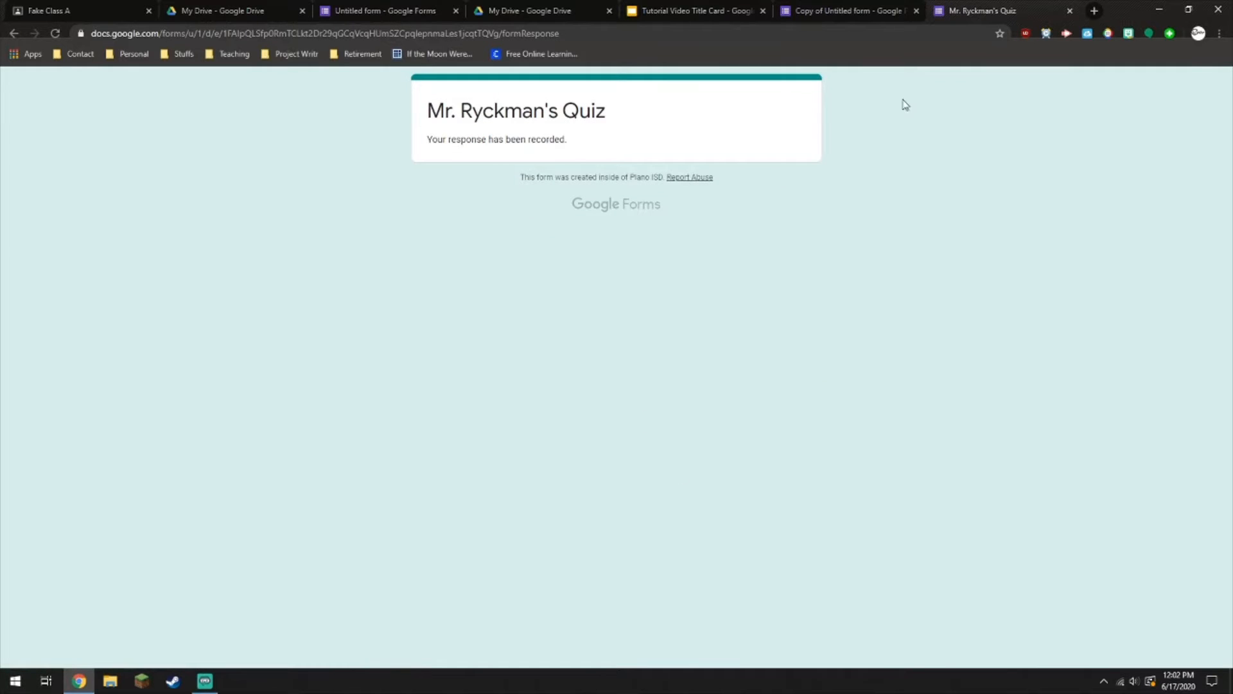
pyautogui.click(1070, 12)
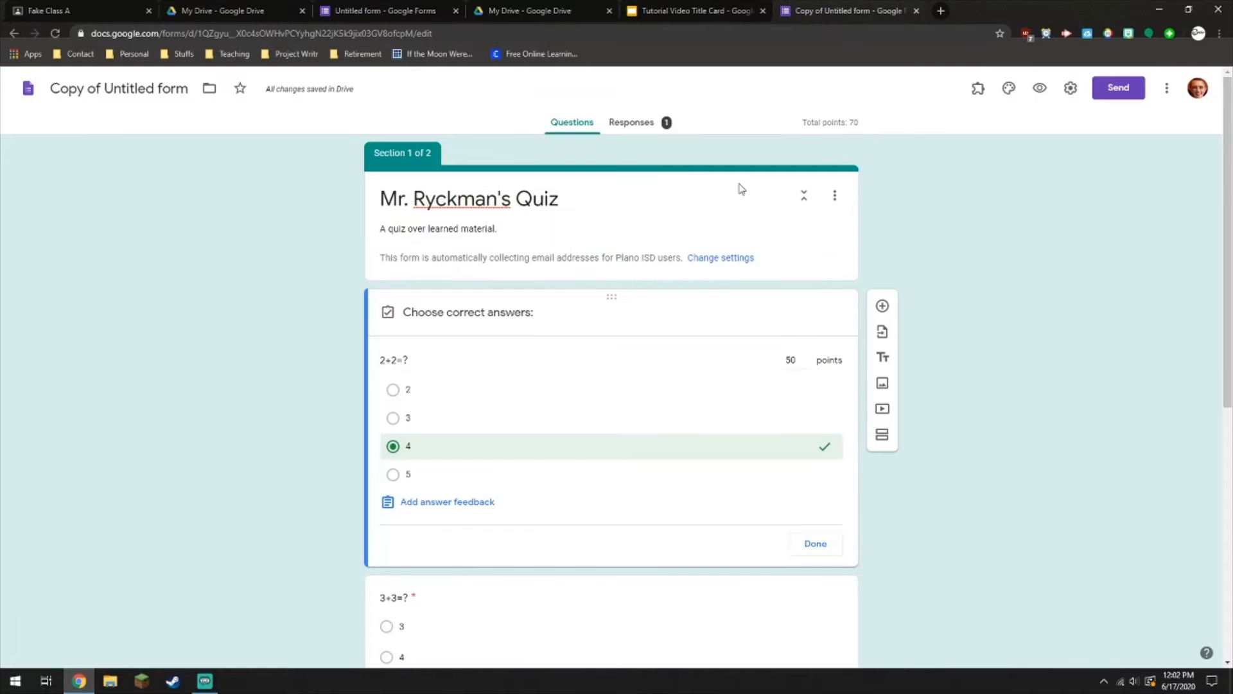
# View the copied form's response summary, compare it with the original form, and end on the original's questions.
pyautogui.click(632, 123)
pyautogui.click(372, 10)
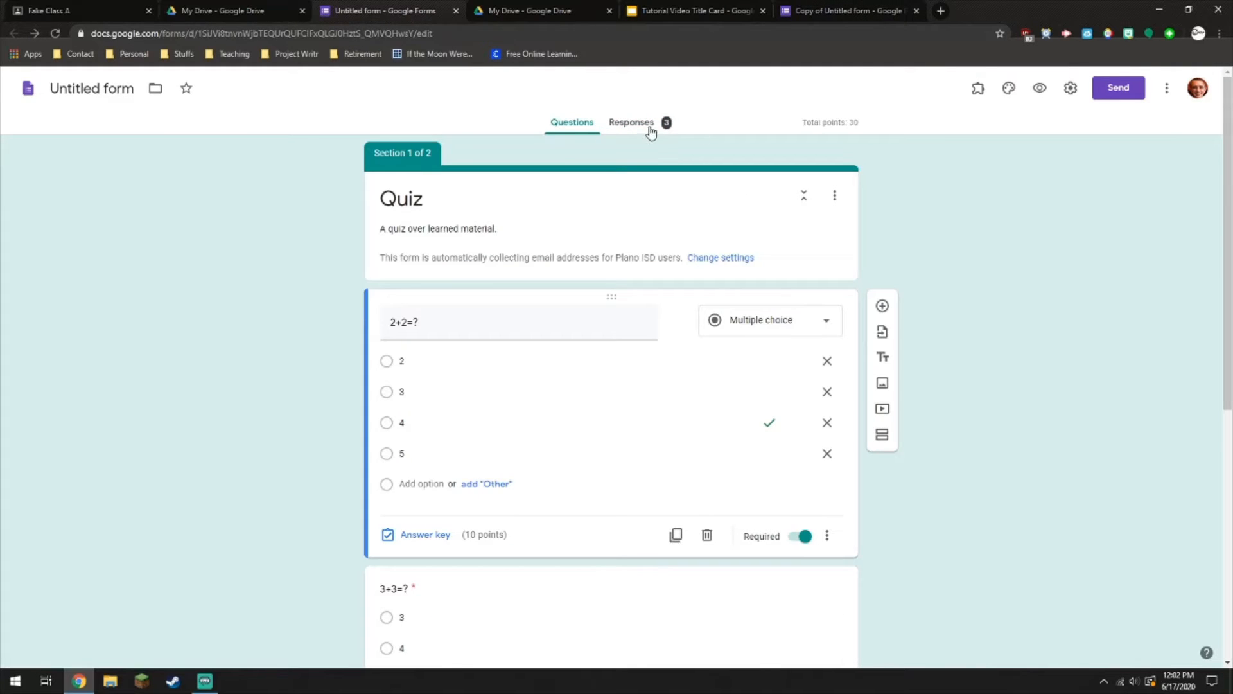
pyautogui.click(848, 10)
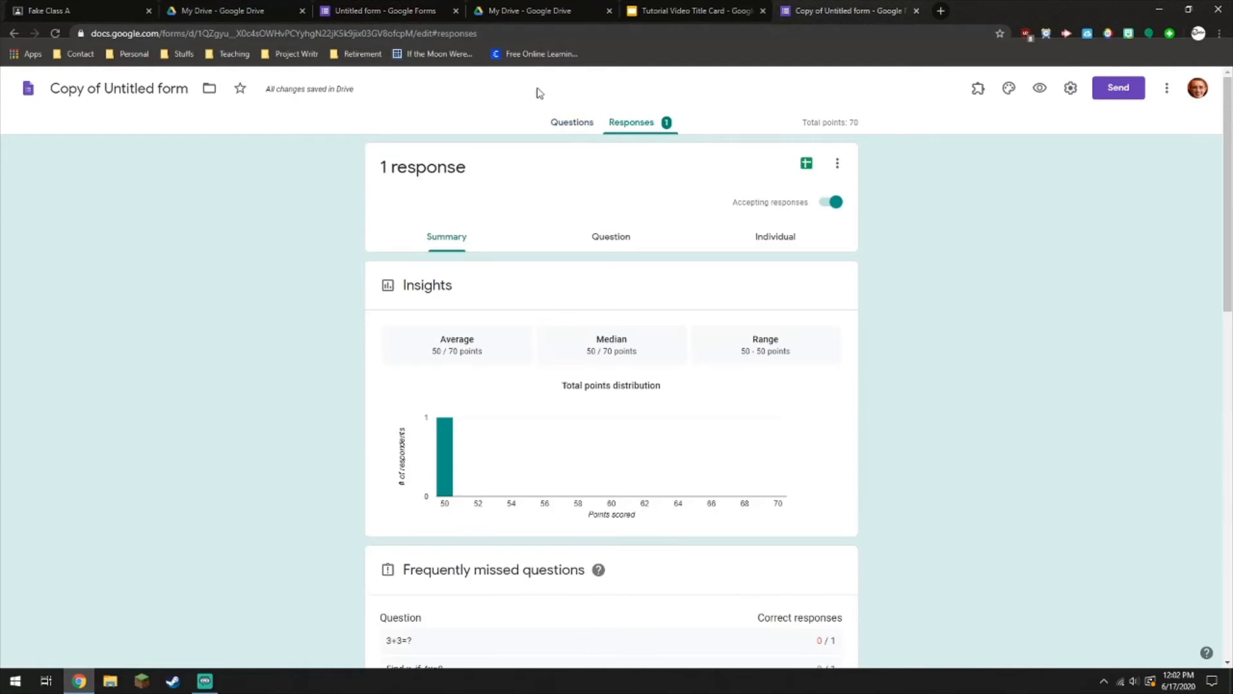
pyautogui.click(385, 10)
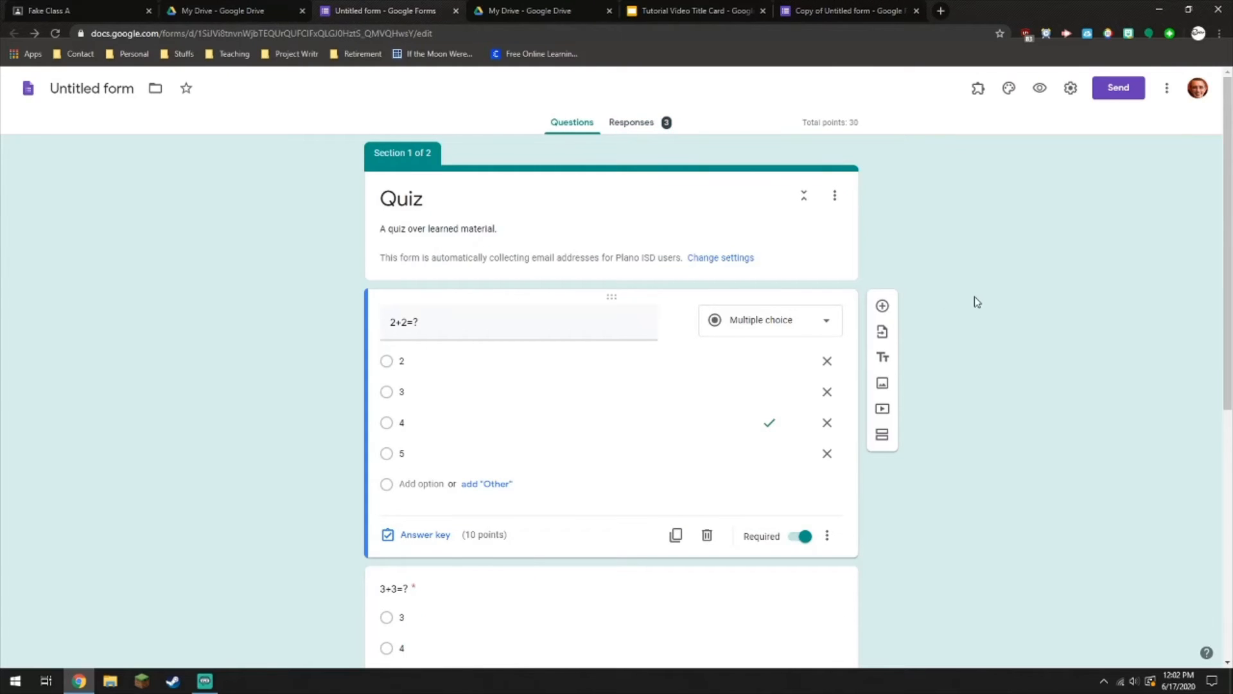